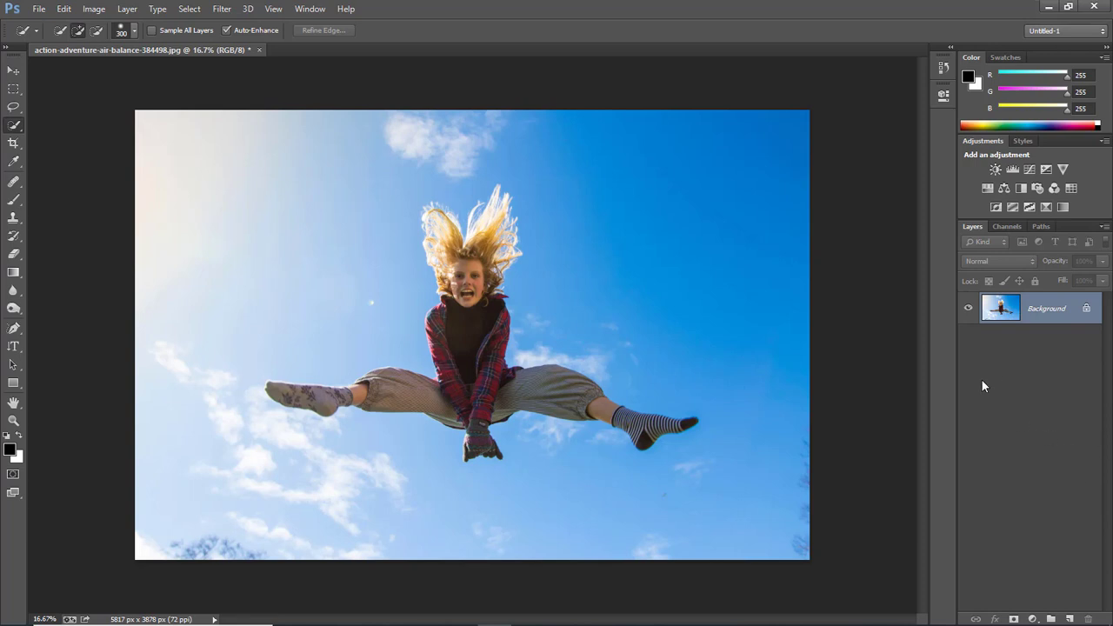
# - Switch through the Rectangular and Elliptical Marquee tools to check that each offers the Refine Edge option
pyautogui.press('v')
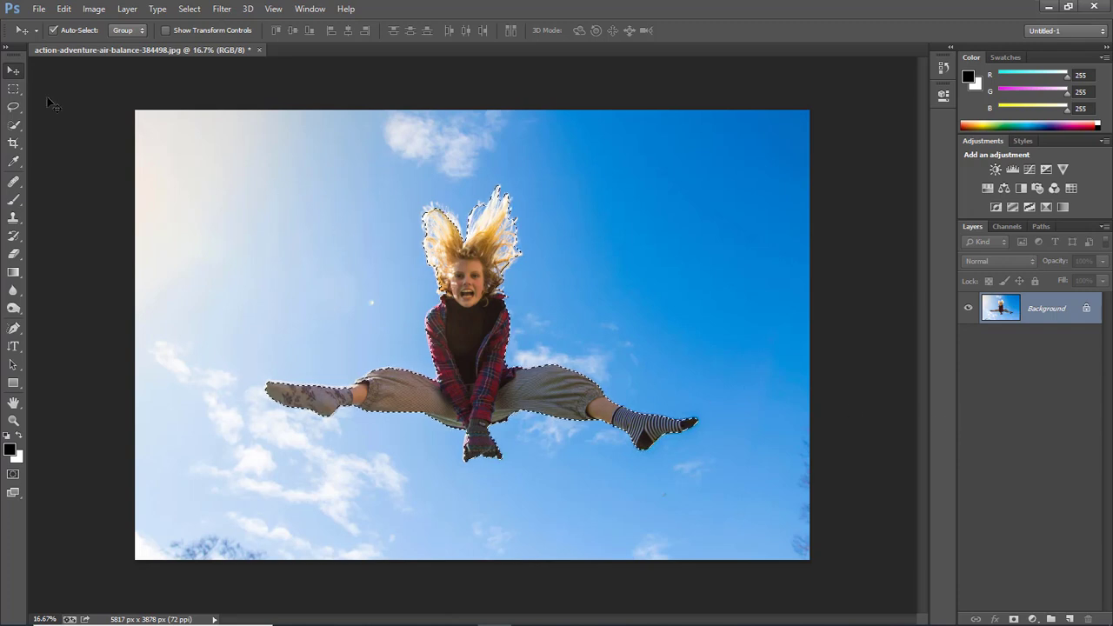
pyautogui.click(26, 90)
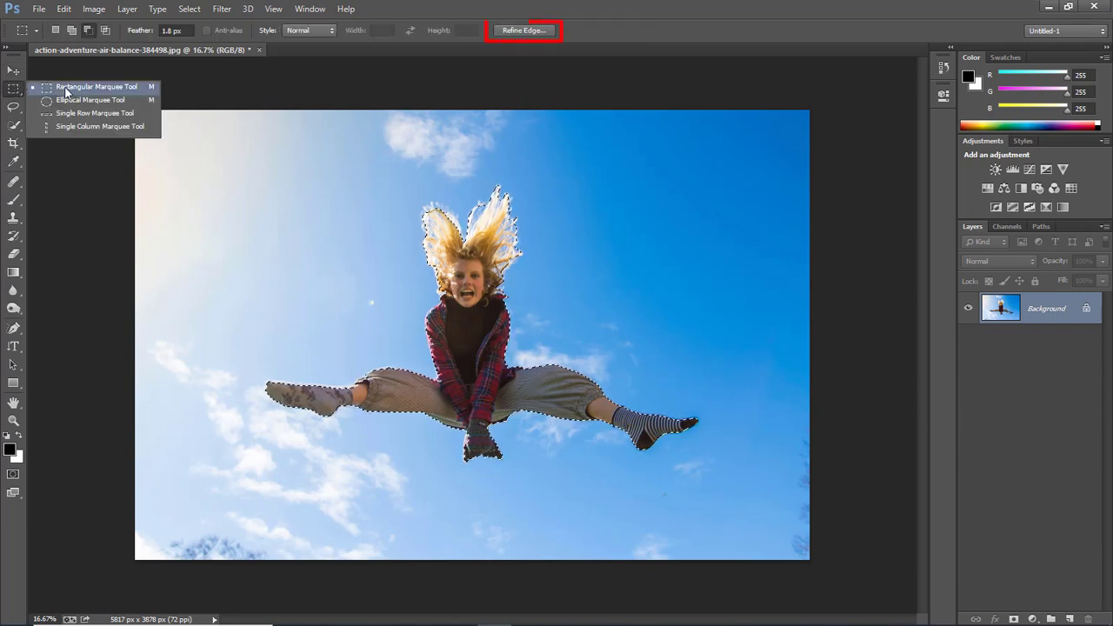
pyautogui.click(67, 87)
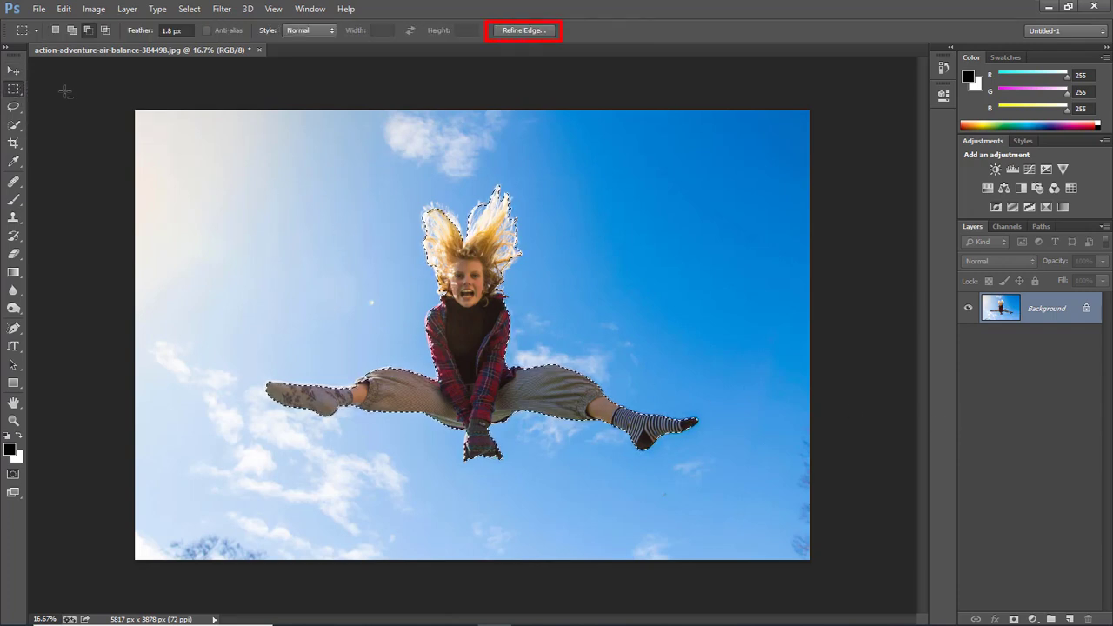
pyautogui.rightClick(16, 91)
pyautogui.click(49, 97)
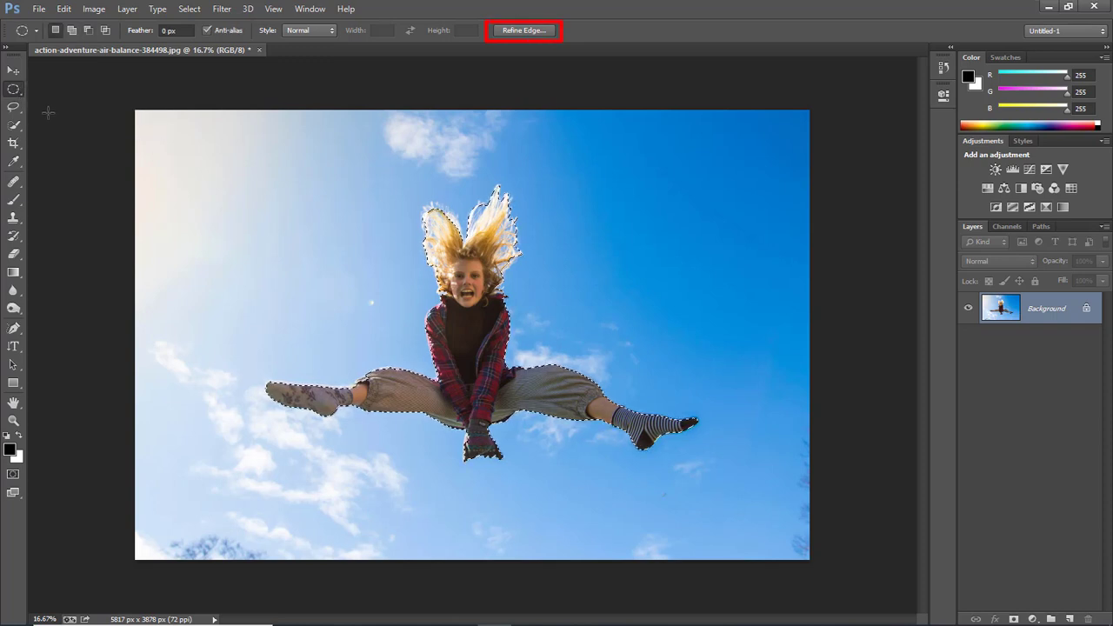
# - Switch through the Lasso, Polygonal Lasso and Magnetic Lasso tools to check for the Refine Edge option
pyautogui.rightClick(14, 106)
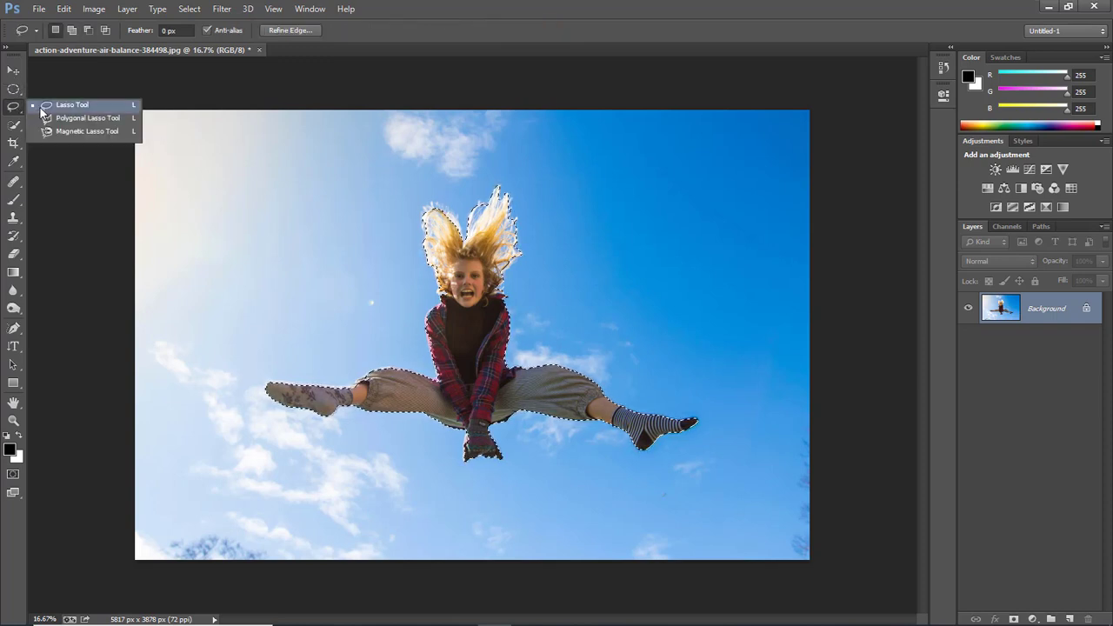
pyautogui.click(43, 106)
pyautogui.rightClick(16, 106)
pyautogui.click(43, 106)
pyautogui.rightClick(17, 107)
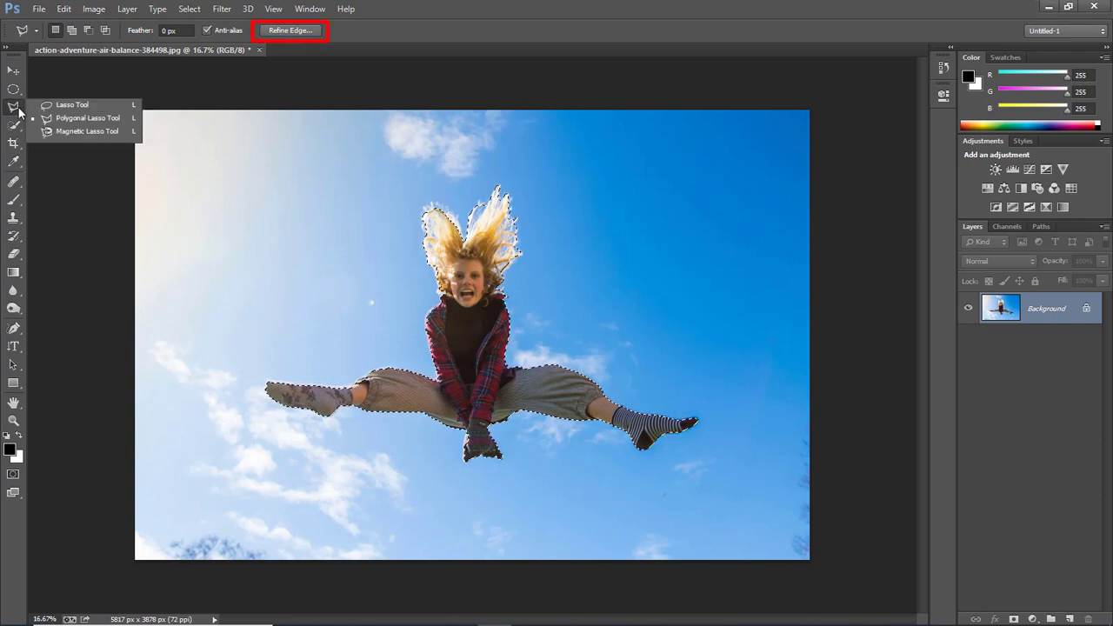
pyautogui.click(50, 132)
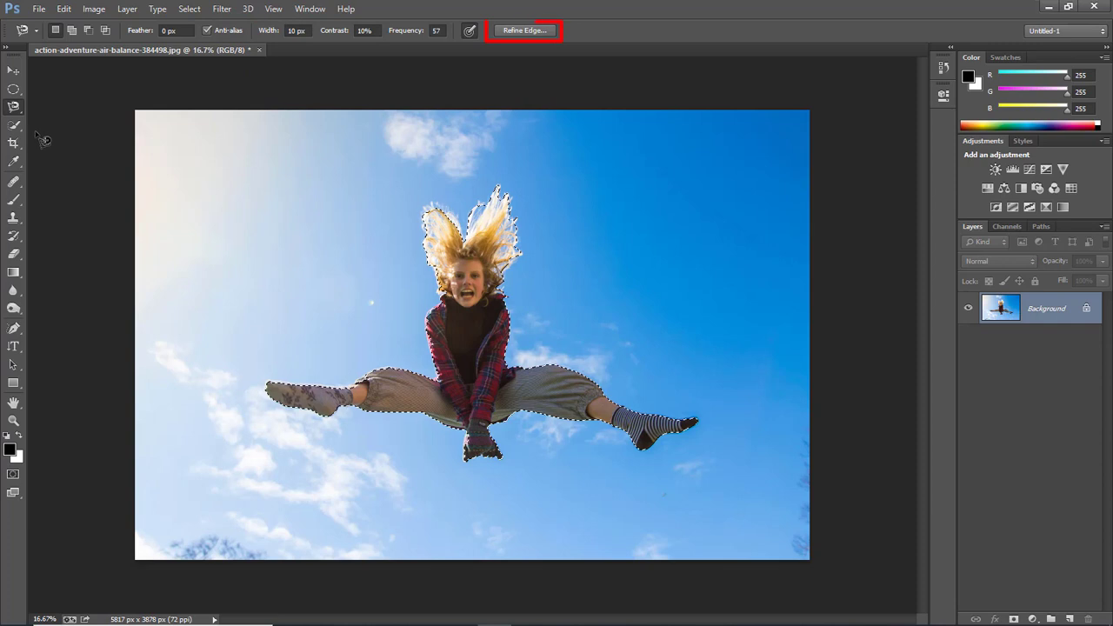
# - Switch to the Quick Selection tool and the Magic Wand tool to check for their Refine Edge option
pyautogui.click(16, 127)
pyautogui.click(53, 123)
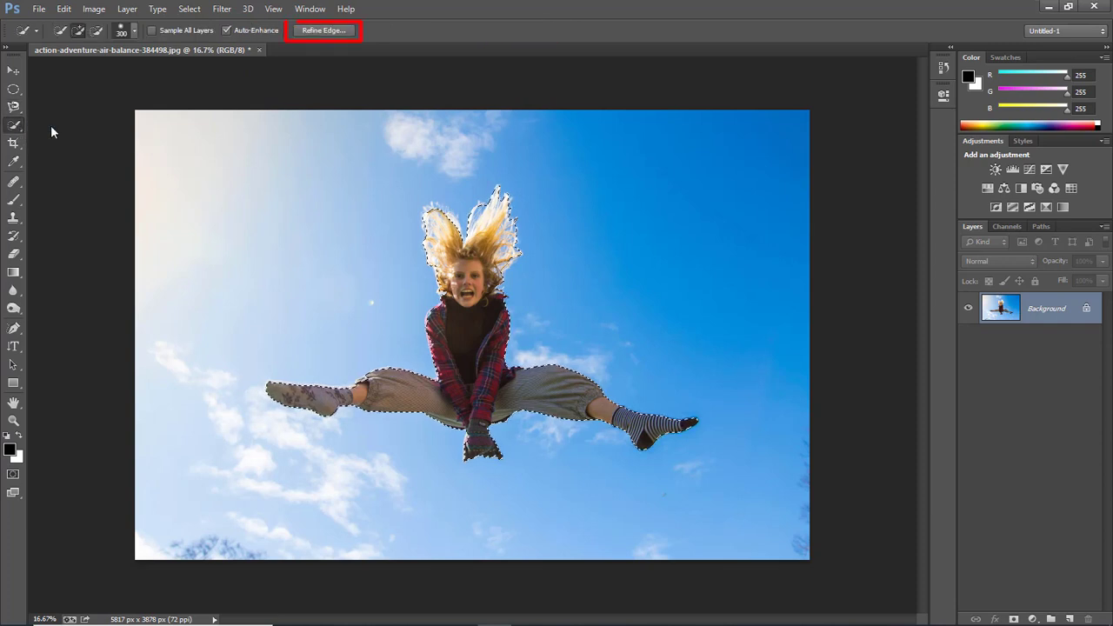
pyautogui.rightClick(17, 128)
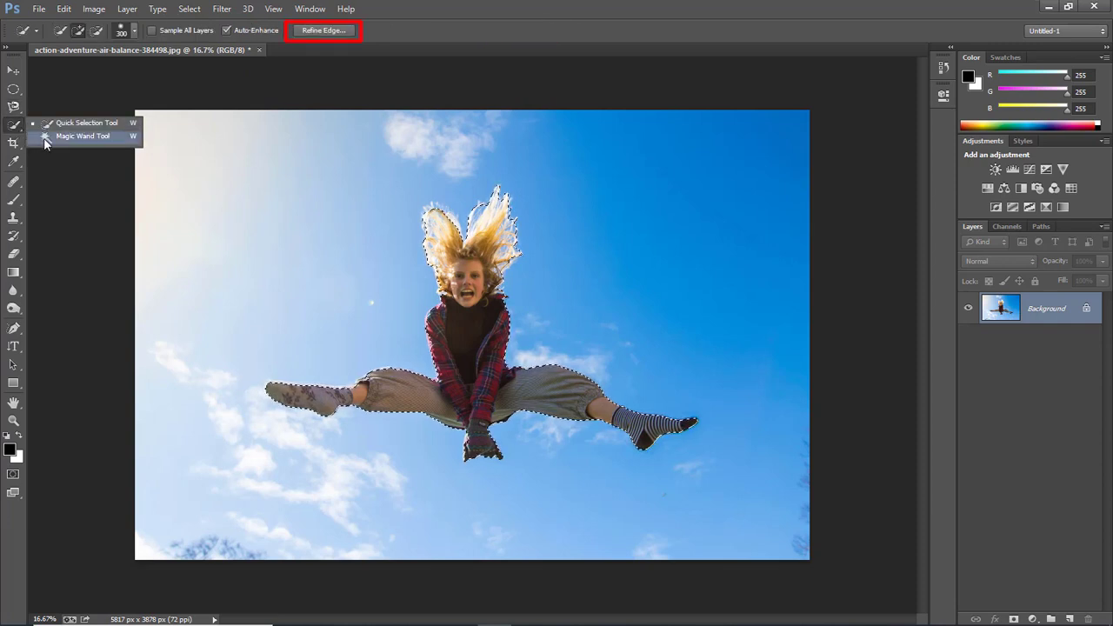
pyautogui.click(47, 140)
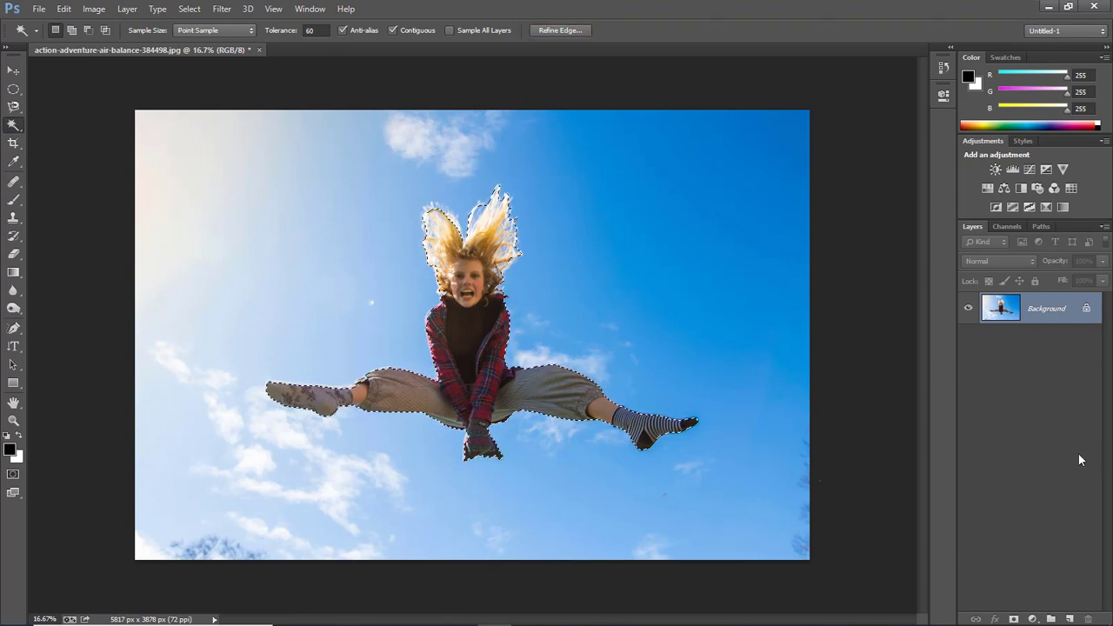
# - Open the Refine Edge dialog for the current selection in three different ways, cancelling it each time
pyautogui.click(198, 11)
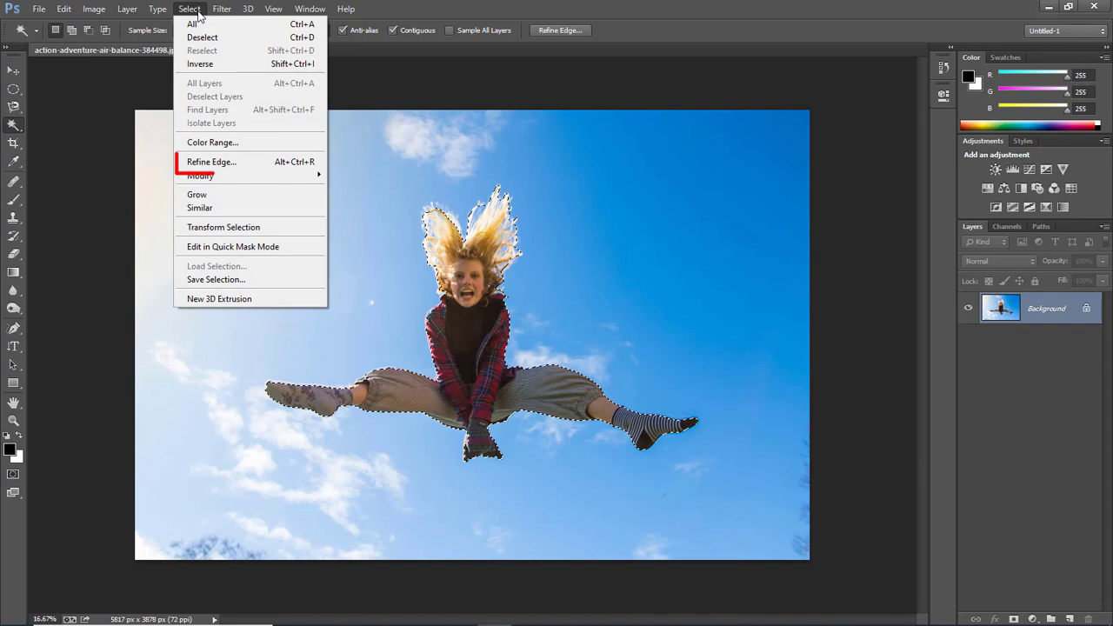
pyautogui.click(241, 165)
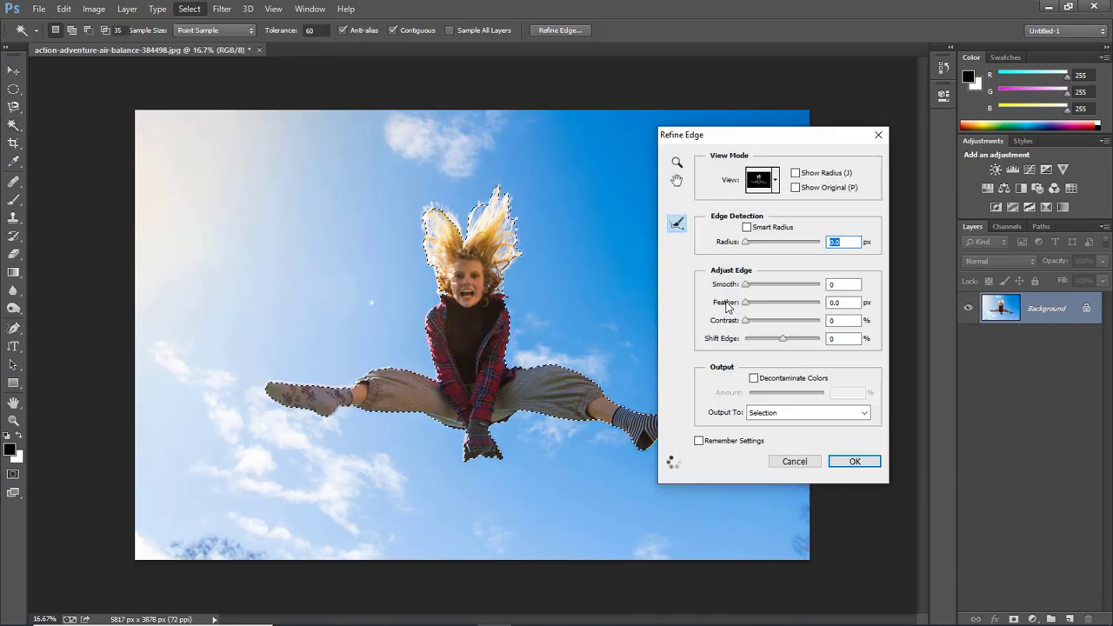
pyautogui.click(793, 468)
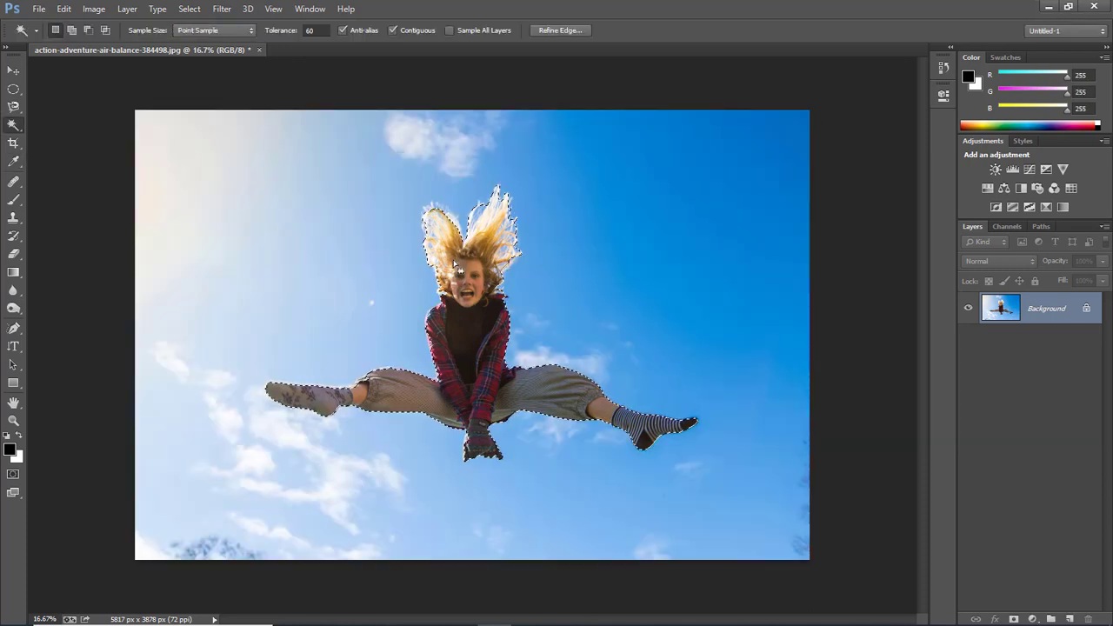
pyautogui.rightClick(455, 263)
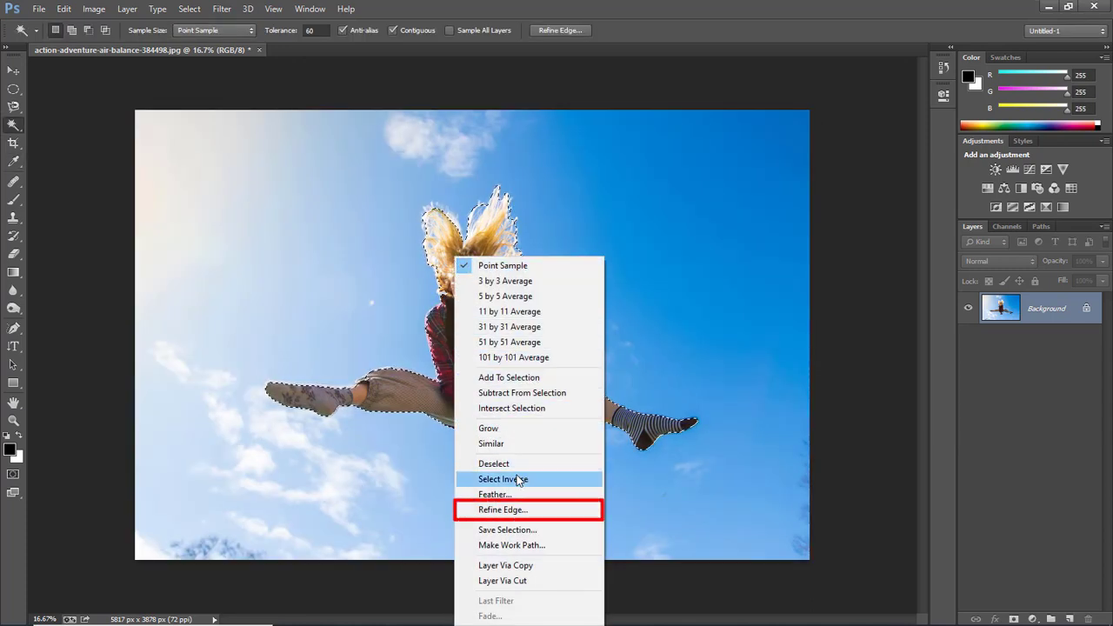
pyautogui.click(522, 509)
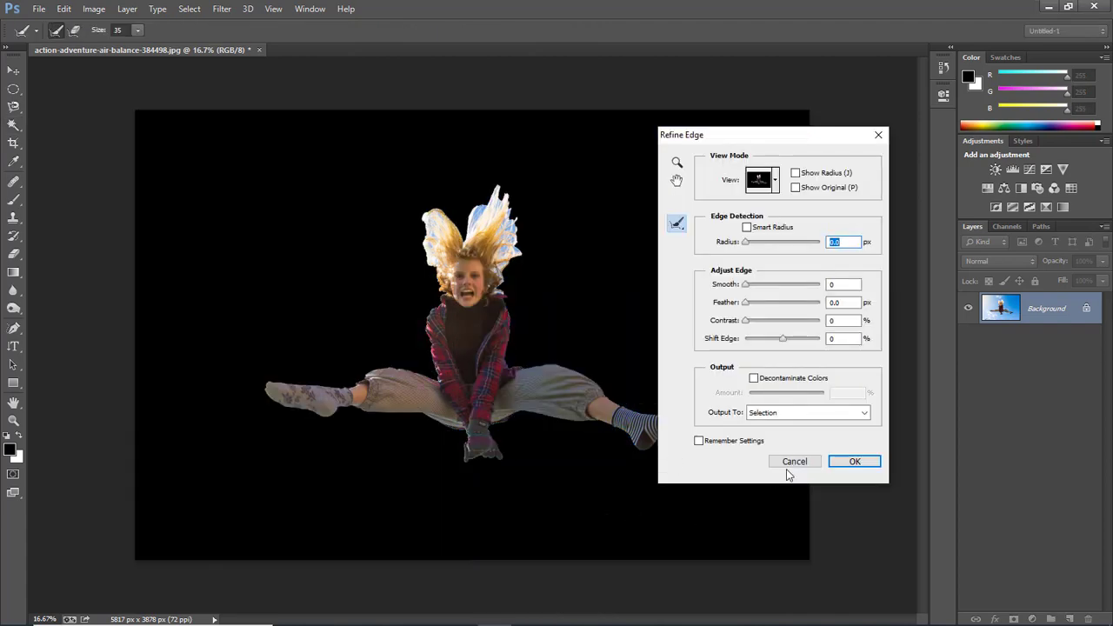
pyautogui.click(788, 463)
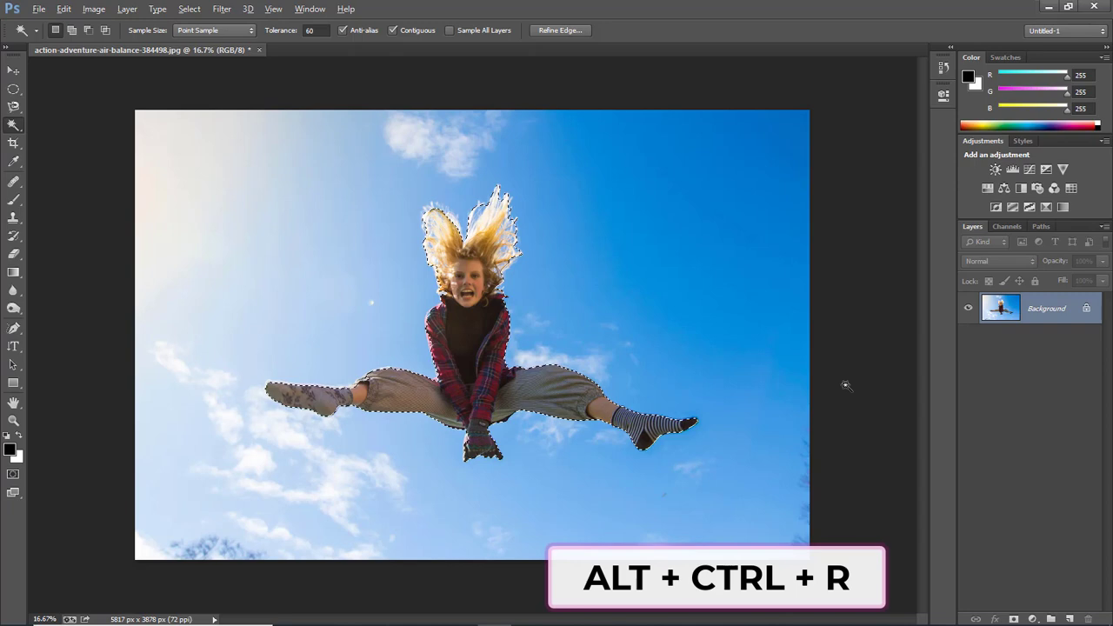
pyautogui.hotkey('ctrl', 'alt', 'r')
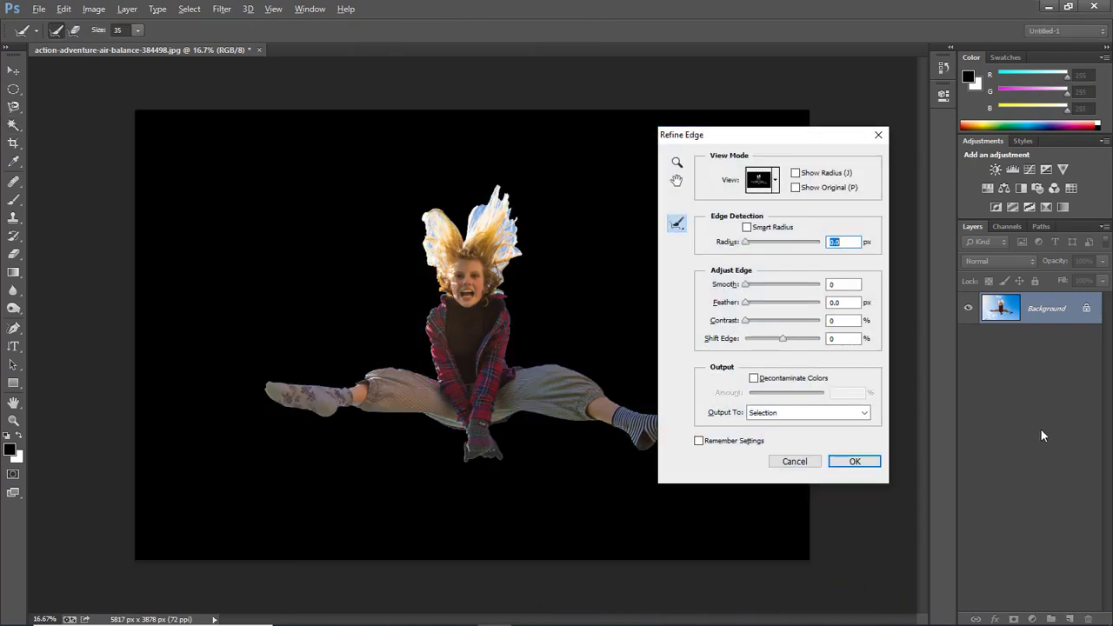
pyautogui.click(795, 461)
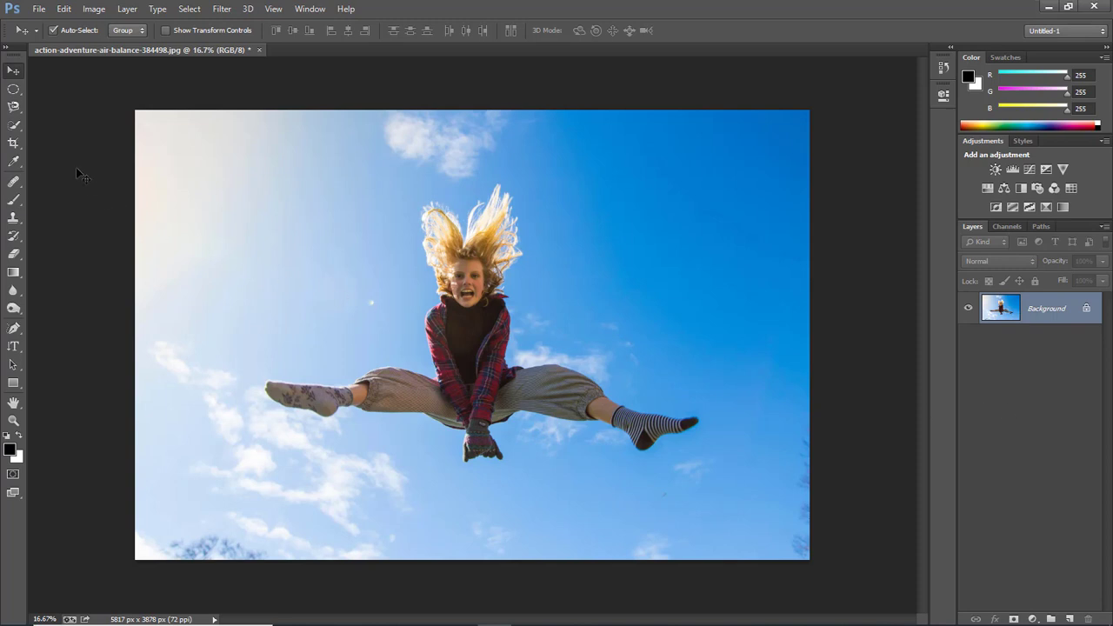
# - Select the whole sky around the jumping woman with the Quick Selection tool and invert the selection
pyautogui.click(15, 127)
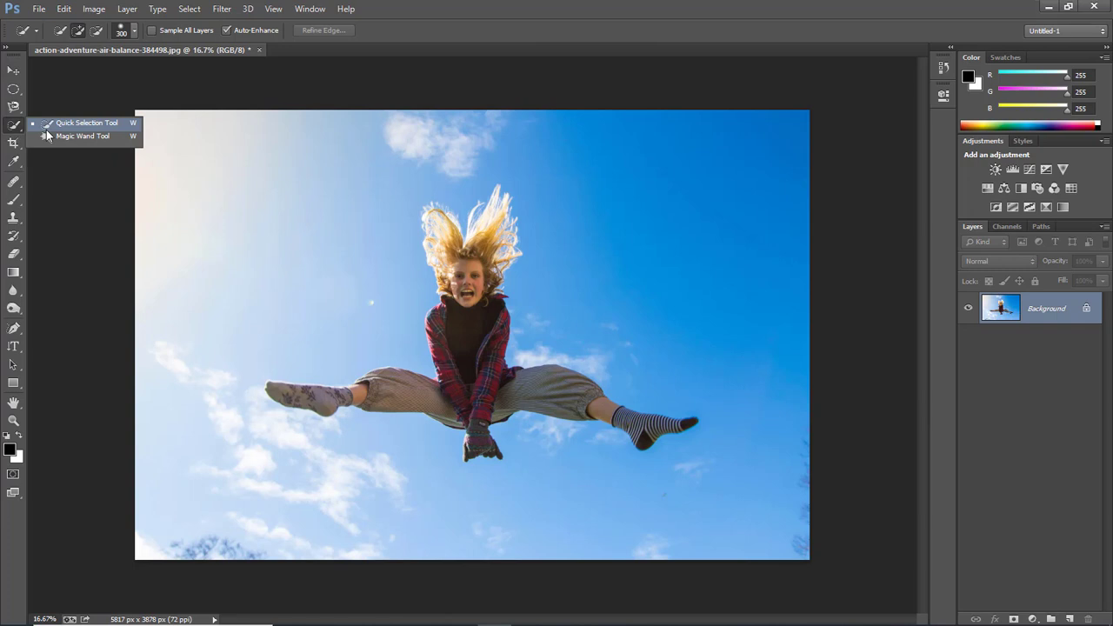
pyautogui.click(62, 123)
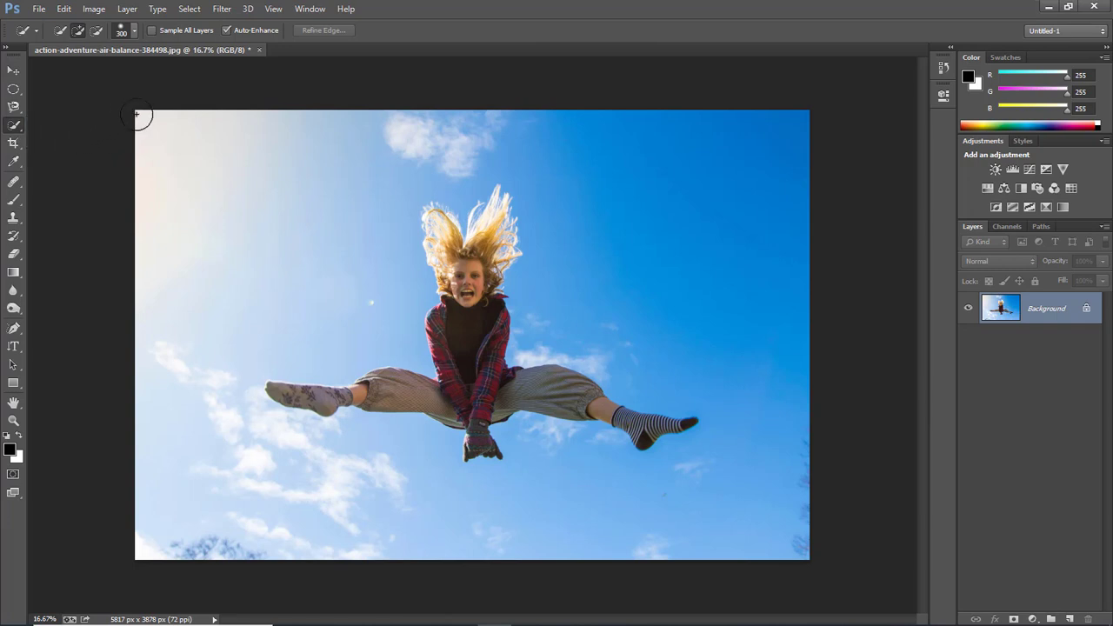
pyautogui.moveTo(137, 114)
pyautogui.mouseDown()
pyautogui.moveTo(258, 260)
pyautogui.moveTo(336, 298)
pyautogui.moveTo(258, 329)
pyautogui.moveTo(226, 381)
pyautogui.moveTo(252, 456)
pyautogui.moveTo(296, 487)
pyautogui.moveTo(527, 511)
pyautogui.moveTo(714, 512)
pyautogui.moveTo(747, 499)
pyautogui.moveTo(767, 455)
pyautogui.moveTo(764, 391)
pyautogui.moveTo(738, 351)
pyautogui.moveTo(588, 205)
pyautogui.mouseUp()
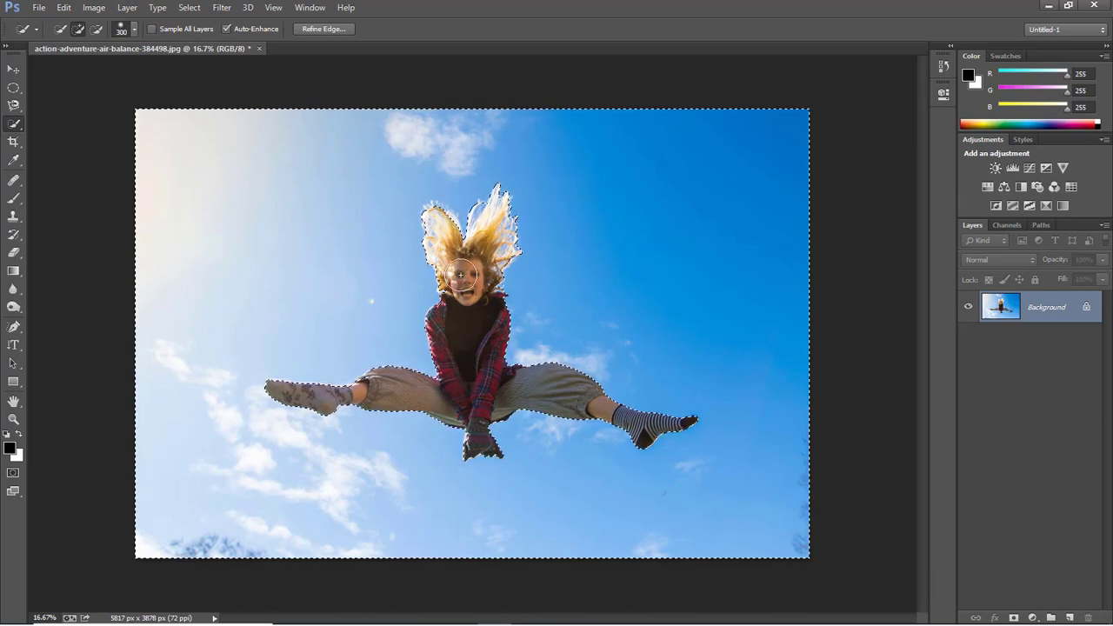
pyautogui.click(188, 7)
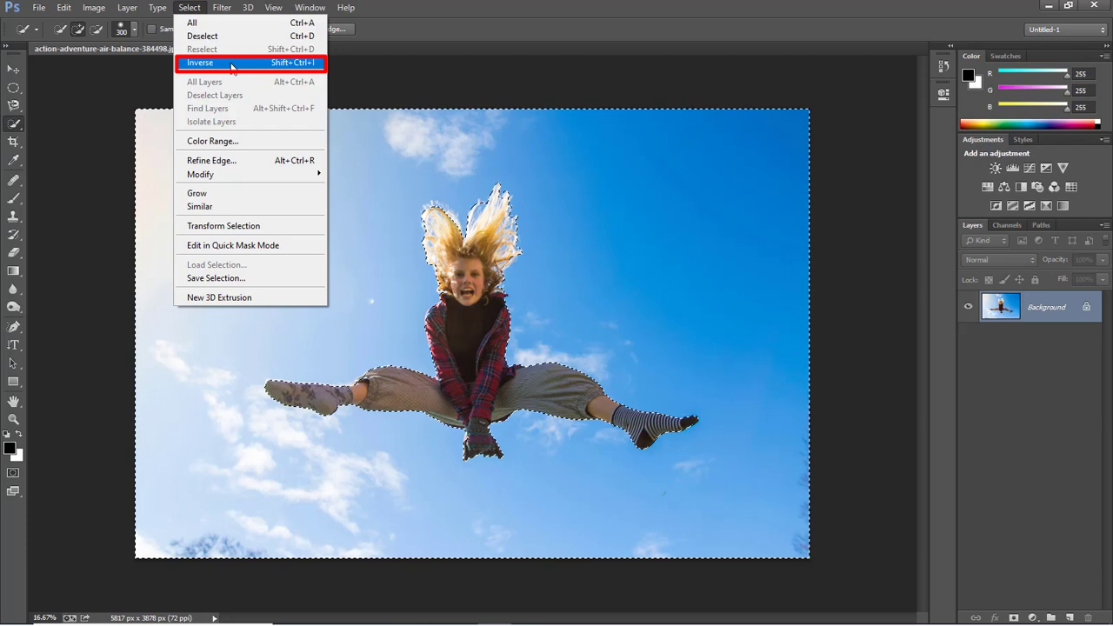
pyautogui.click(227, 63)
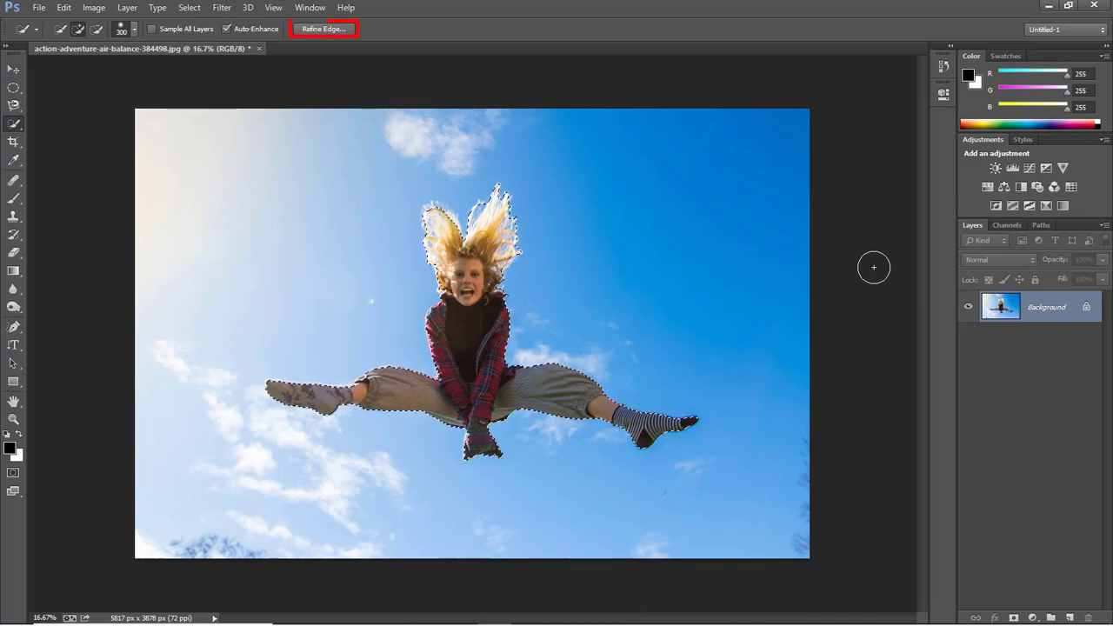
# - Open Refine Edge for the woman's selection and preview it in the Marching Ants, Overlay and On Black view modes
pyautogui.click(323, 29)
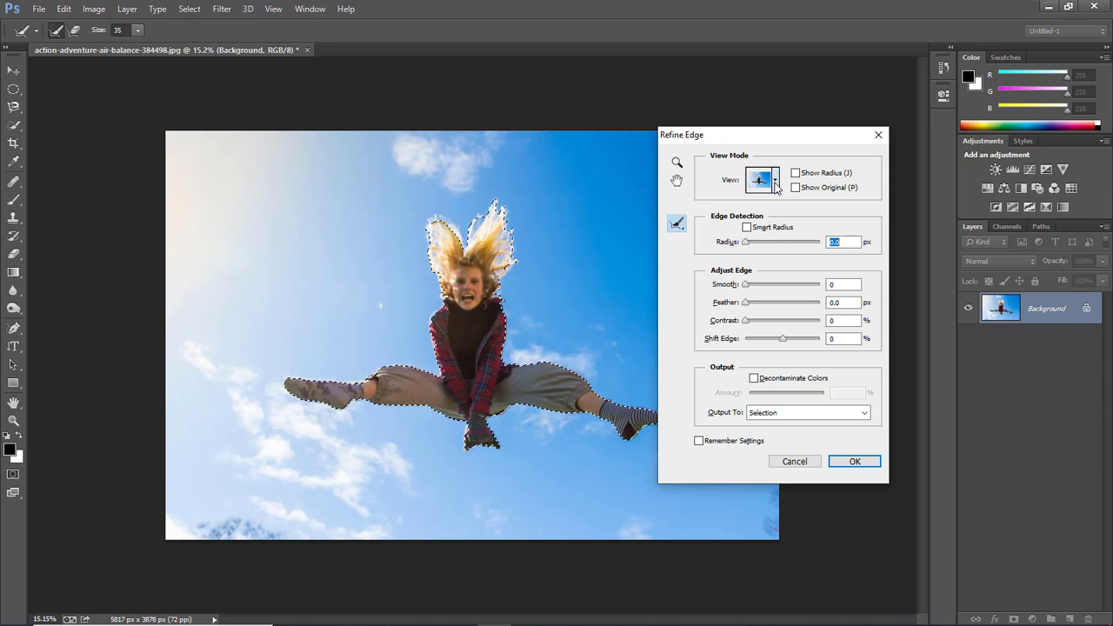
pyautogui.click(765, 185)
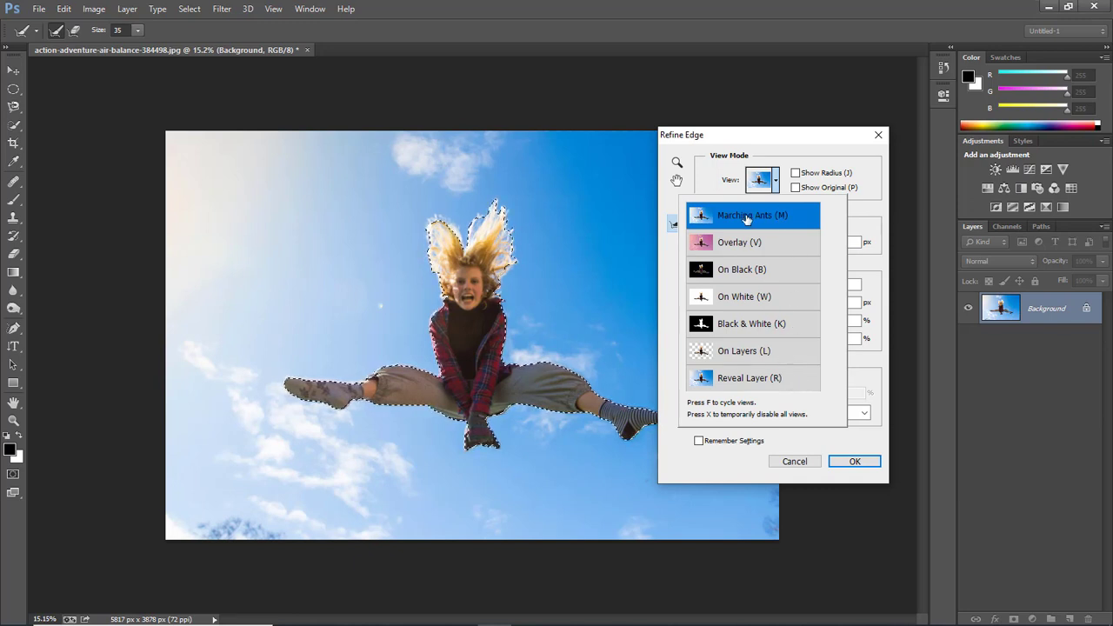
pyautogui.press('m')
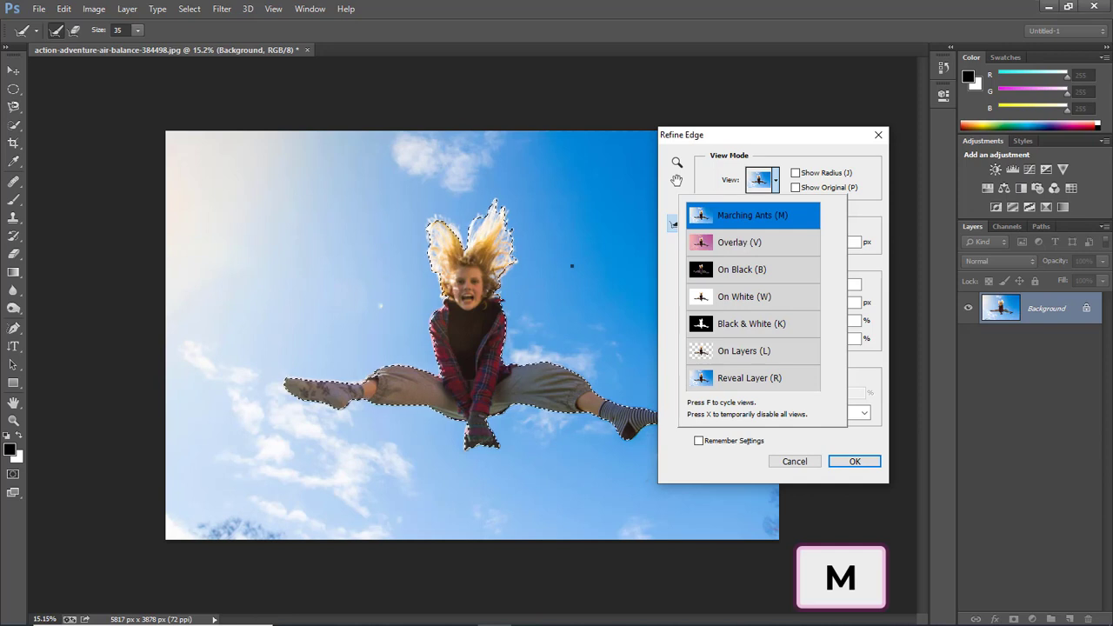
pyautogui.click(726, 245)
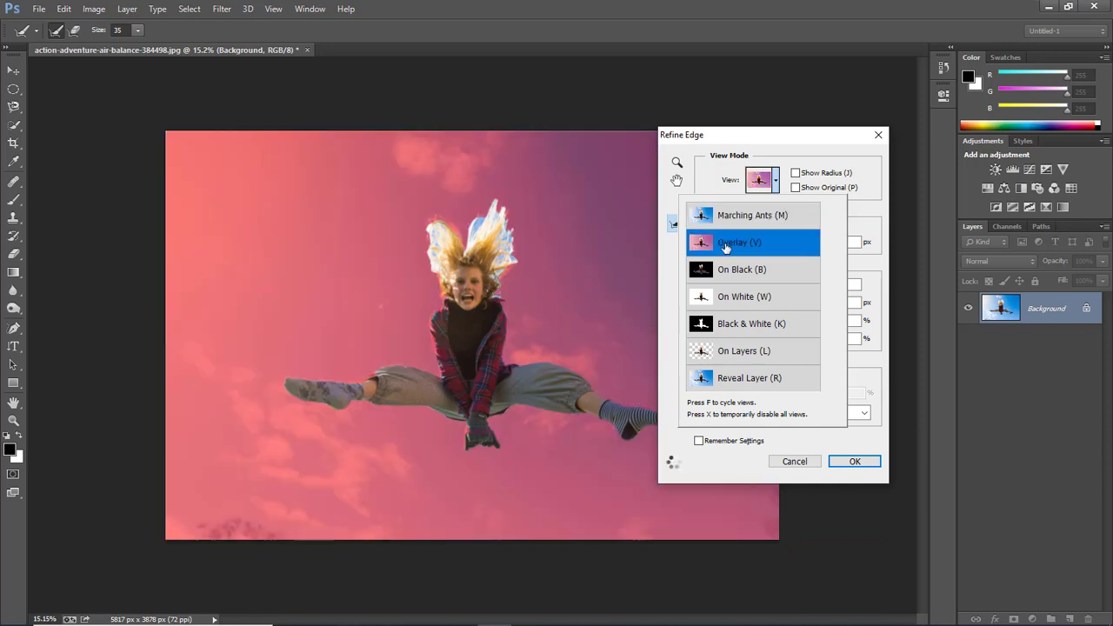
pyautogui.press('v')
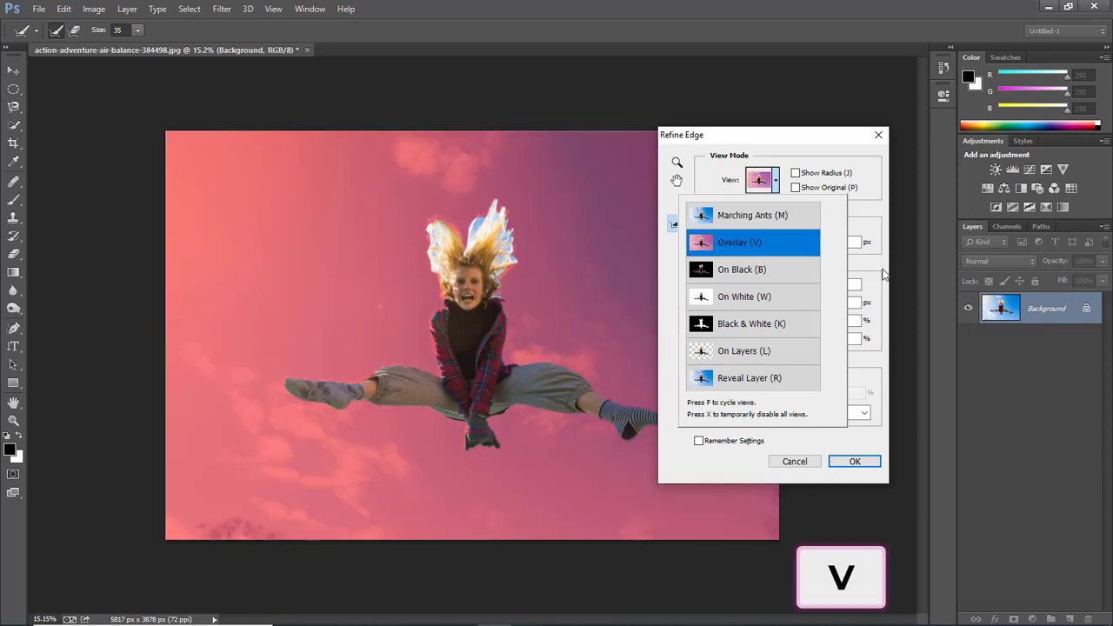
pyautogui.click(761, 273)
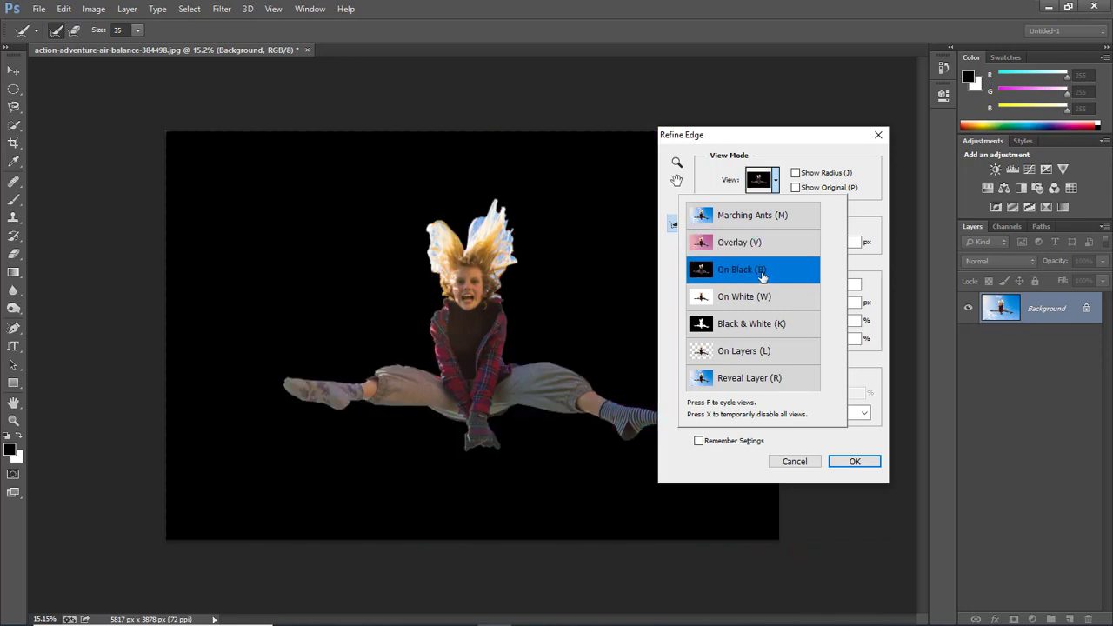
pyautogui.press('b')
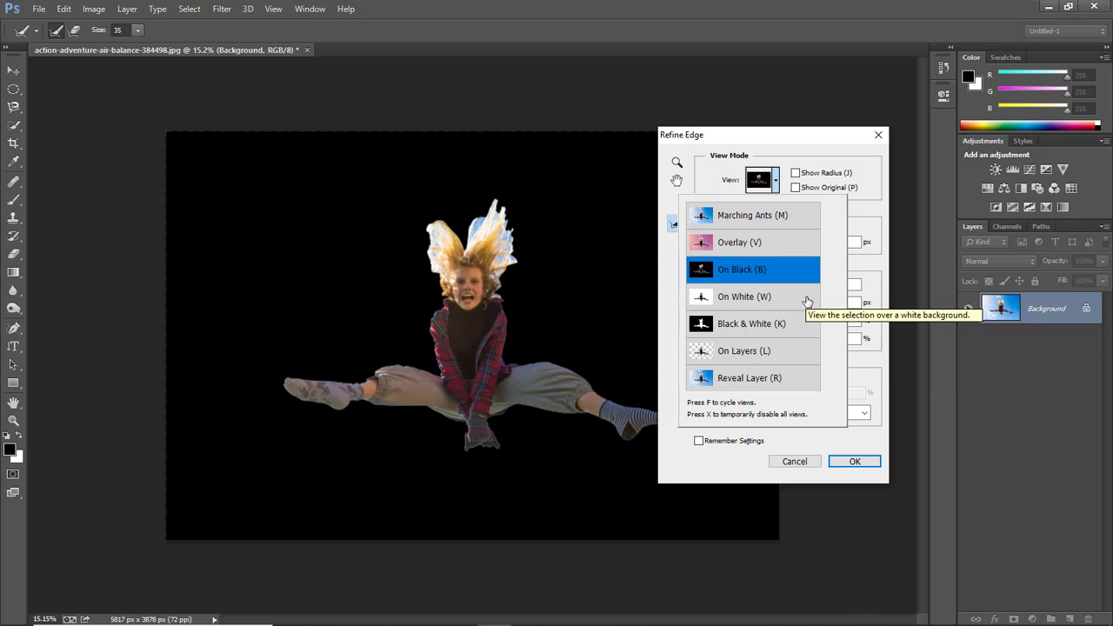
# - Preview the selection in the On White, Black & White and On Layers view modes
pyautogui.click(807, 301)
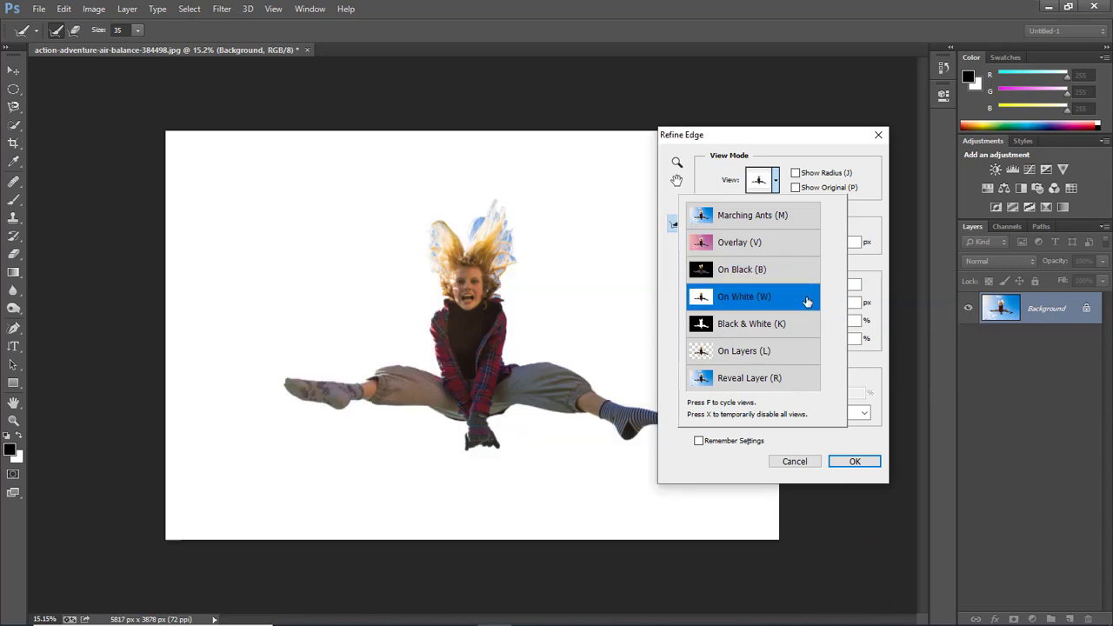
pyautogui.press('w')
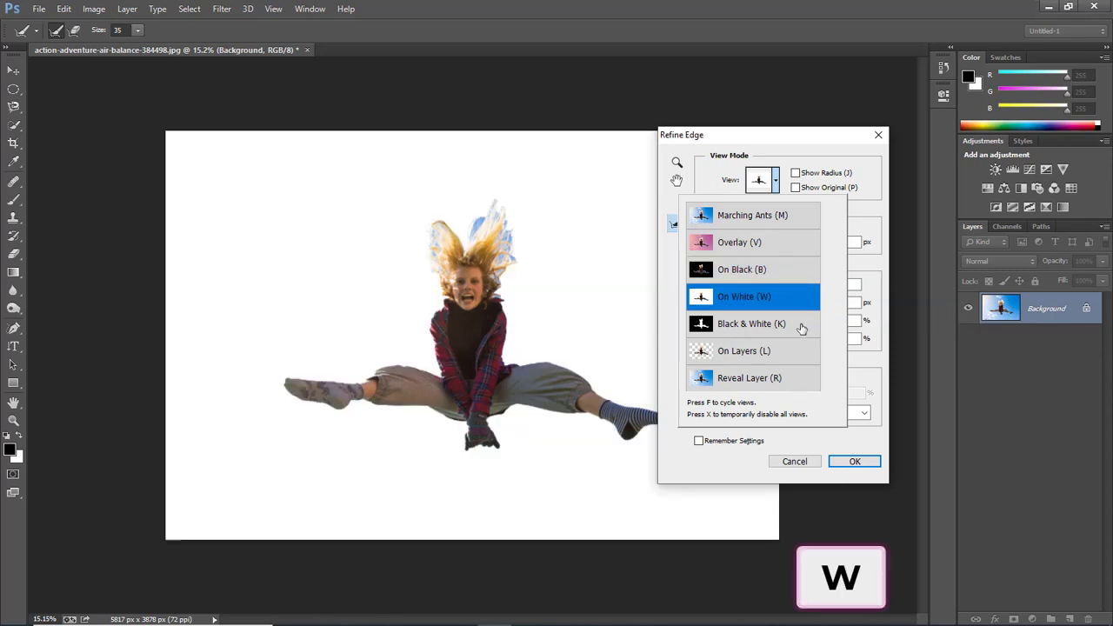
pyautogui.click(801, 327)
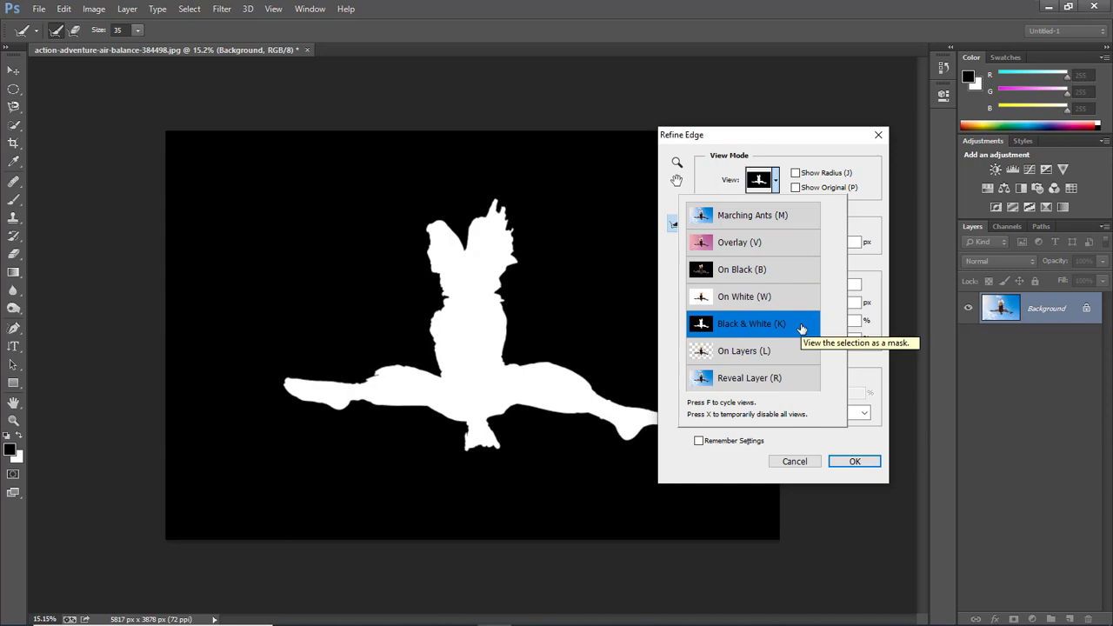
pyautogui.press('k')
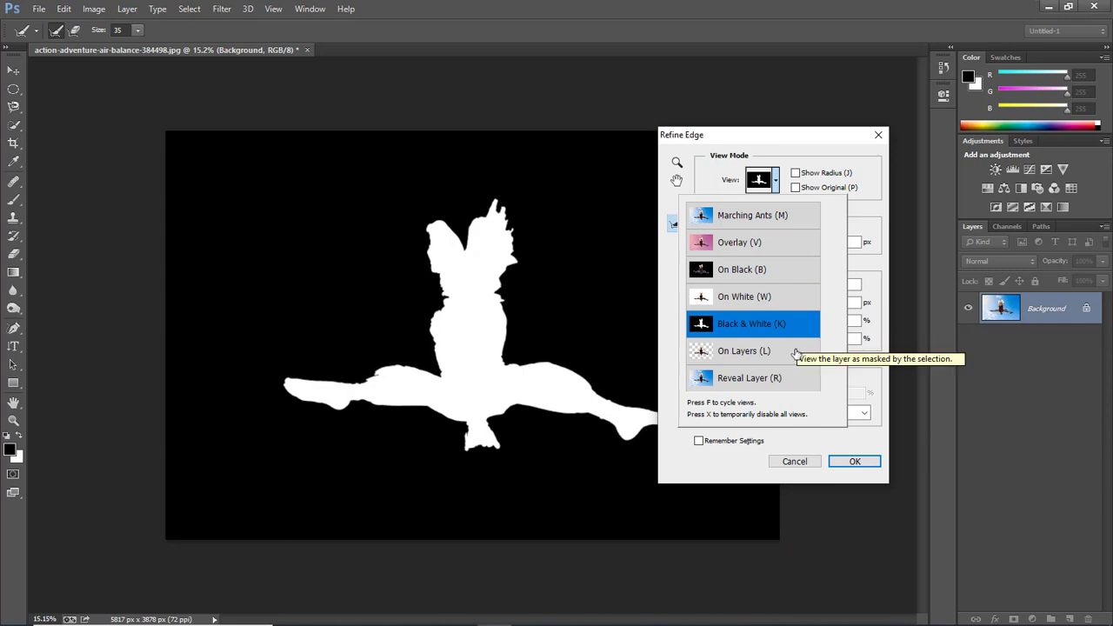
pyautogui.click(795, 354)
pyautogui.press('l')
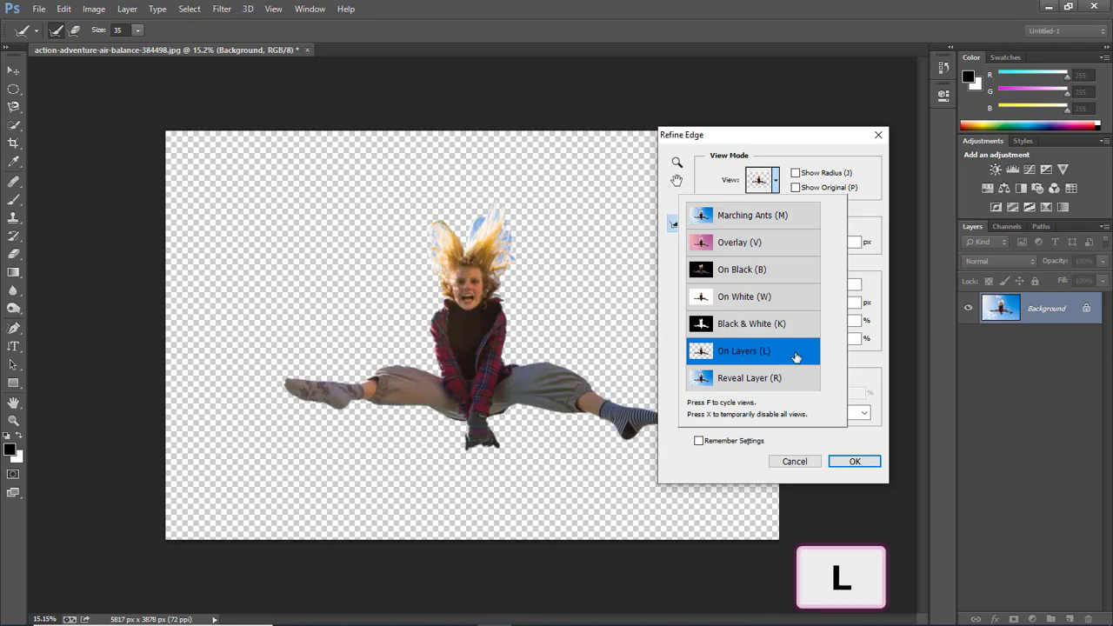
# - Preview the selection in Reveal Layer mode and cycle repeatedly through all the view modes, stopping at Black & White
pyautogui.click(803, 381)
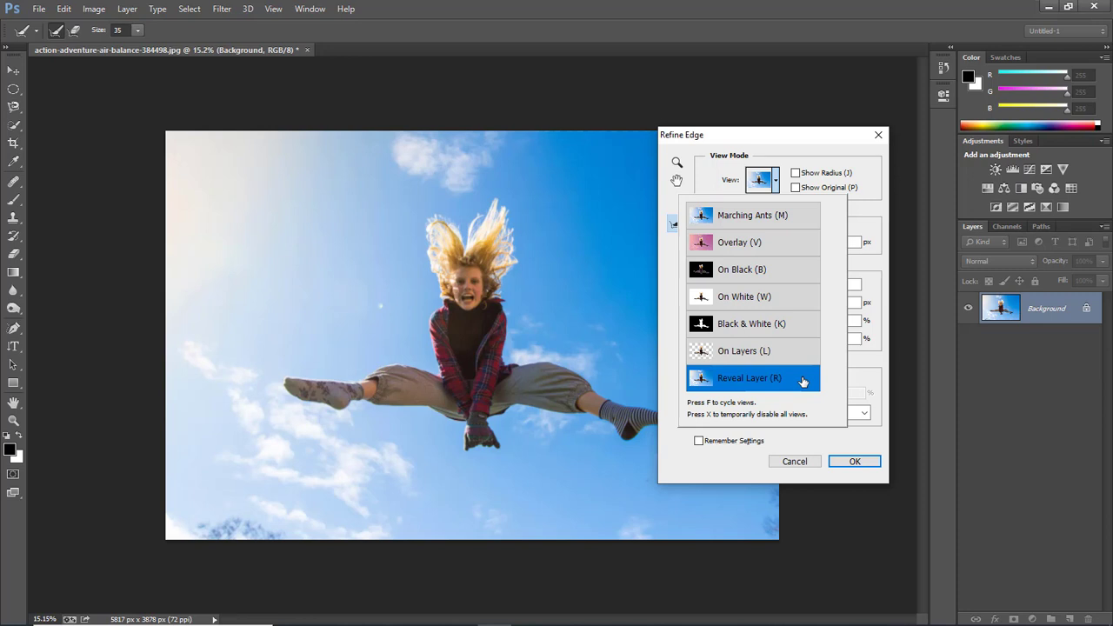
pyautogui.press('r')
pyautogui.press('f')
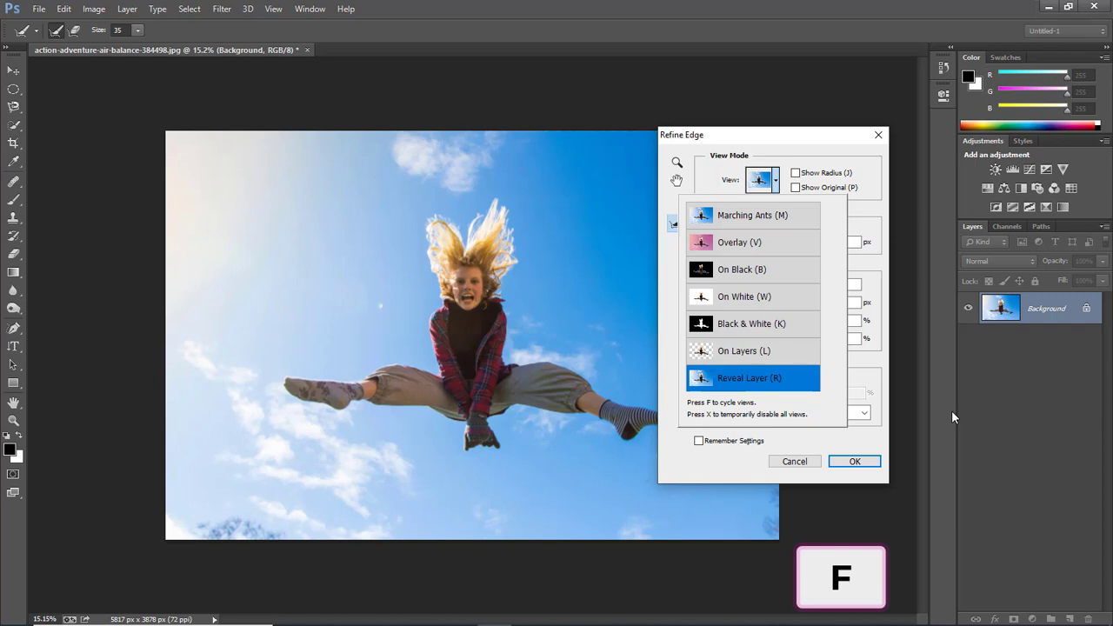
pyautogui.press('f')
pyautogui.press('f')
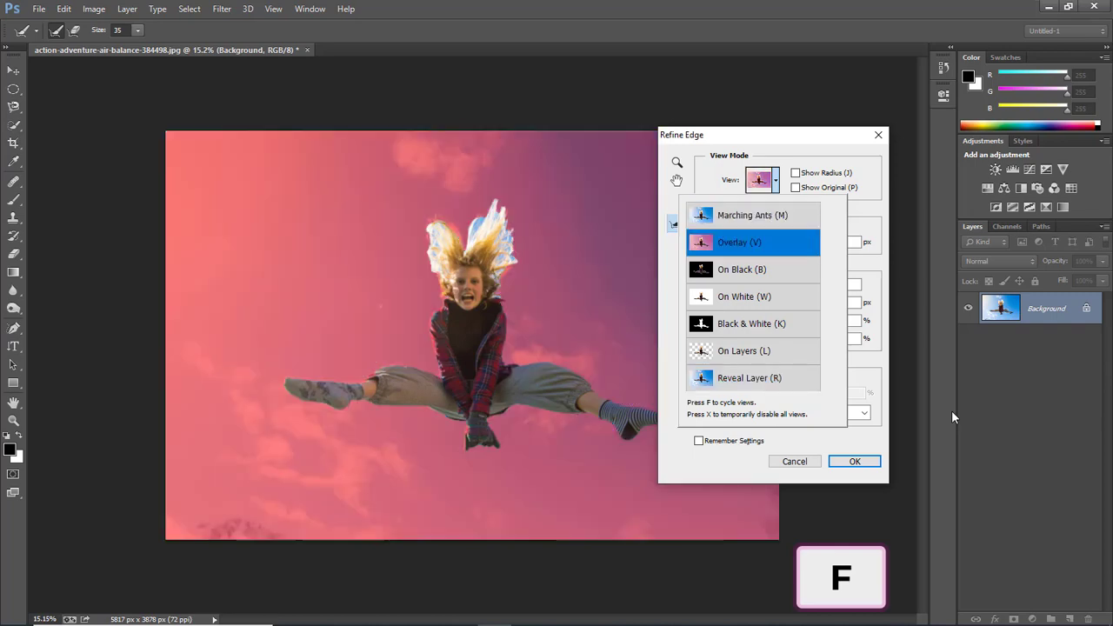
pyautogui.press('f')
pyautogui.press('f')
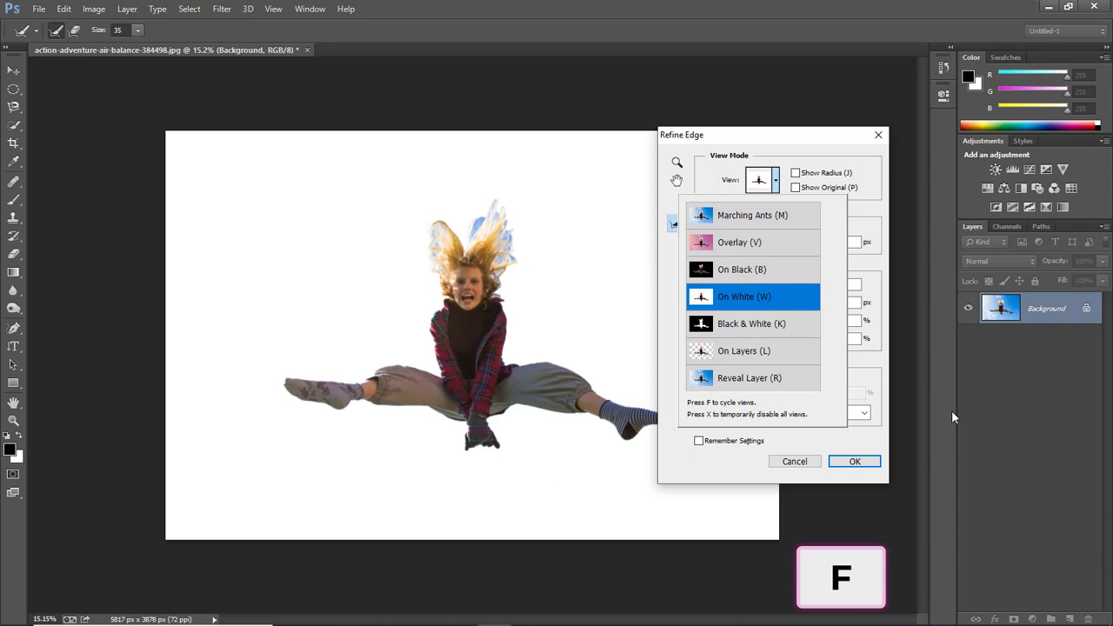
pyautogui.press('f')
pyautogui.press('f')
pyautogui.press('f')
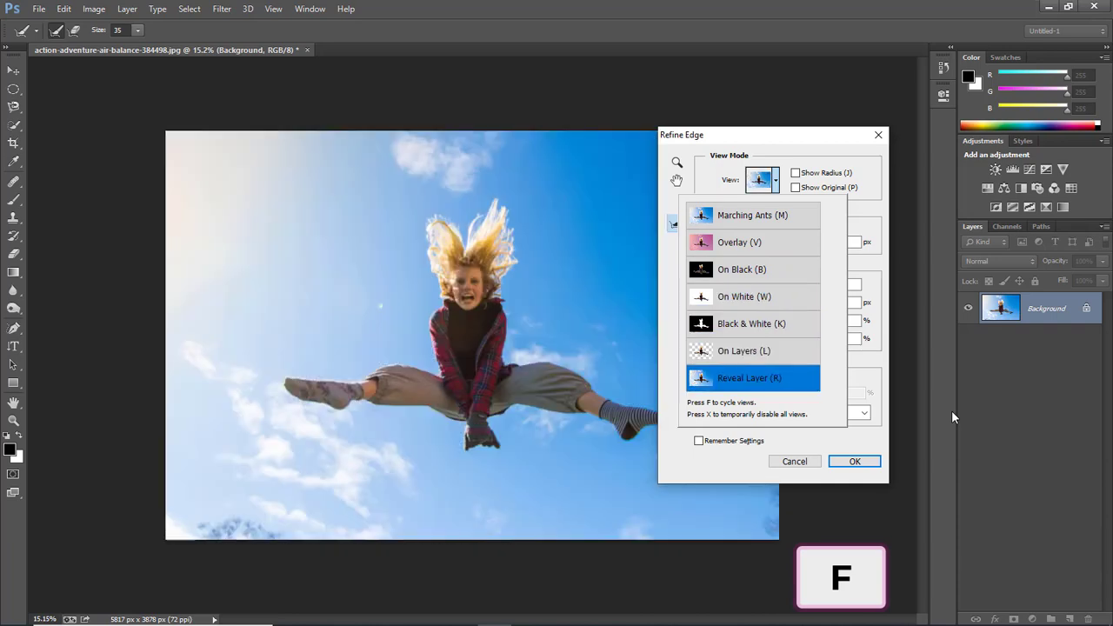
pyautogui.press('f')
pyautogui.press('f')
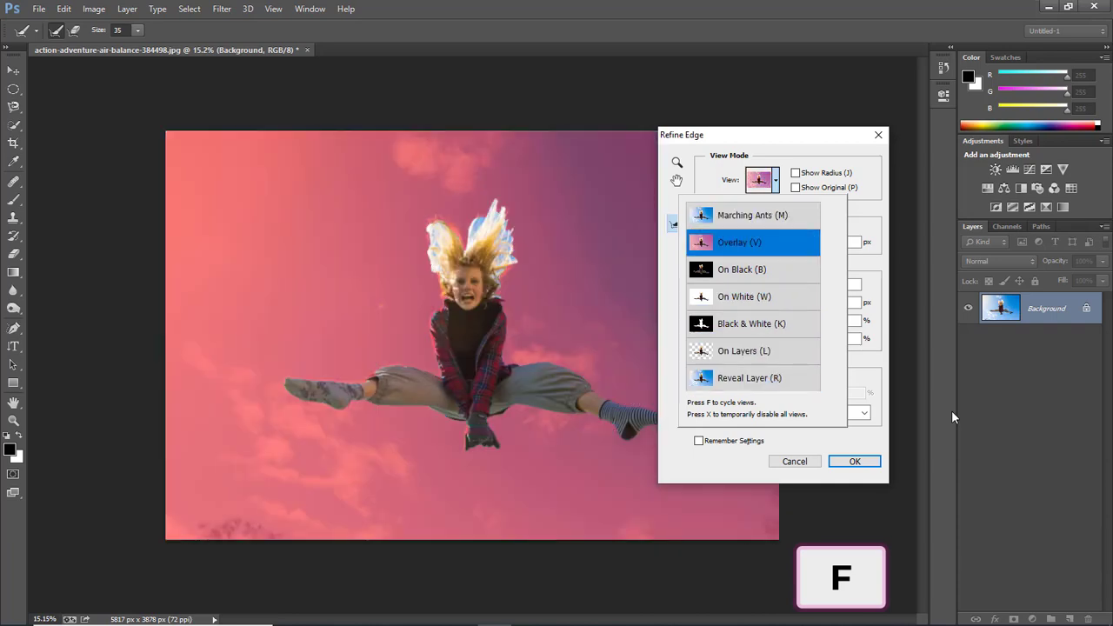
pyautogui.press('f')
pyautogui.press('f')
pyautogui.press('f')
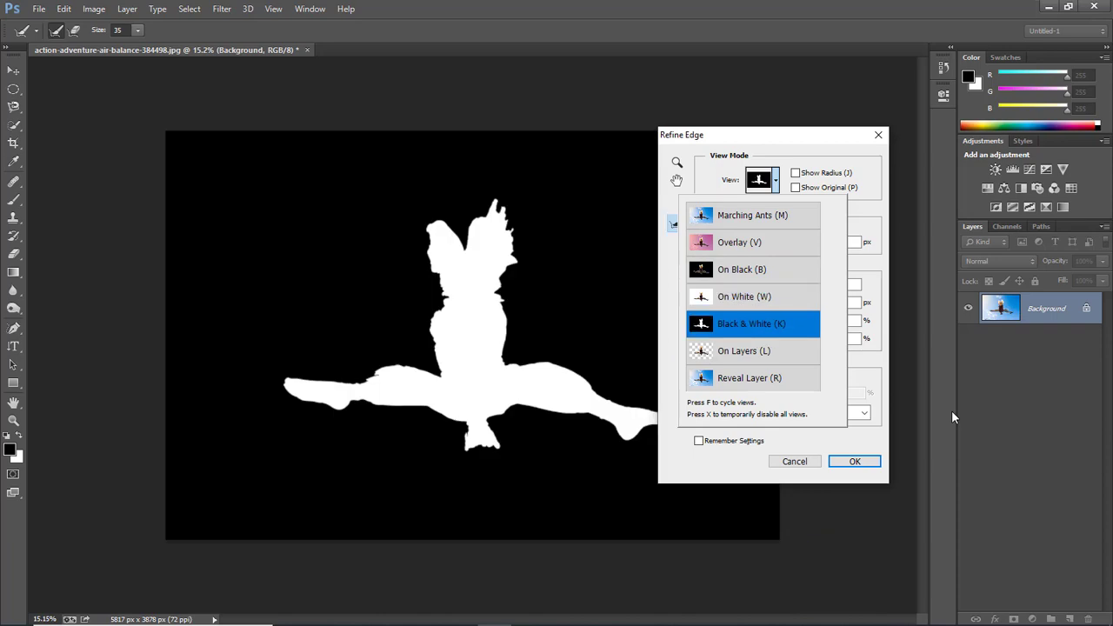
# - Temporarily disable all views, and preview the selection in the On Layers, Reveal Layer, Marching Ants and Overlay modes
pyautogui.press('x')
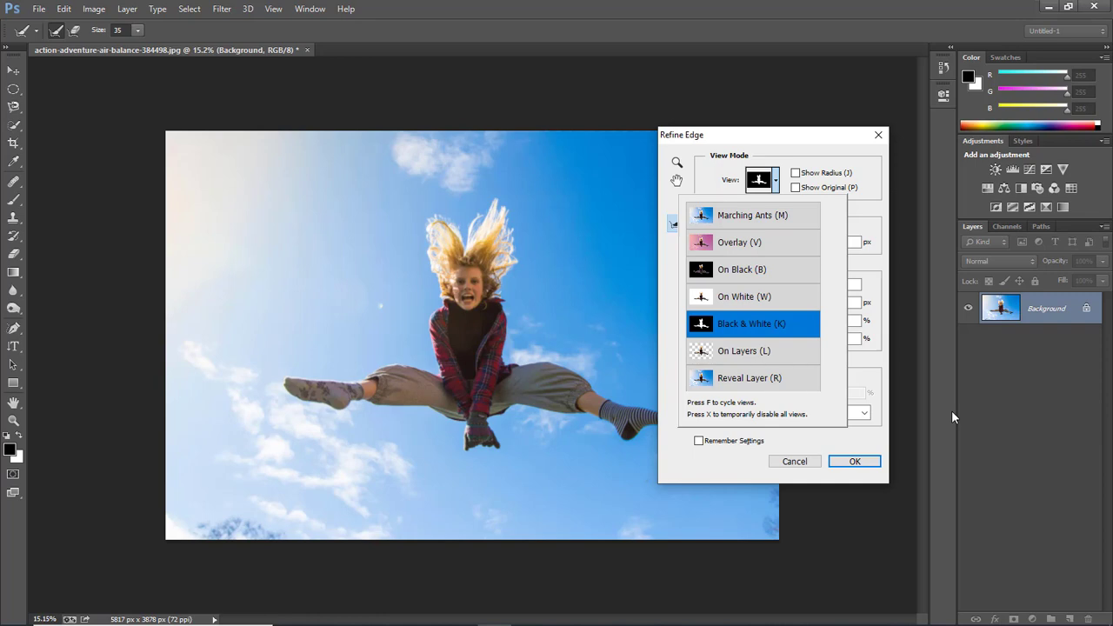
pyautogui.press('l')
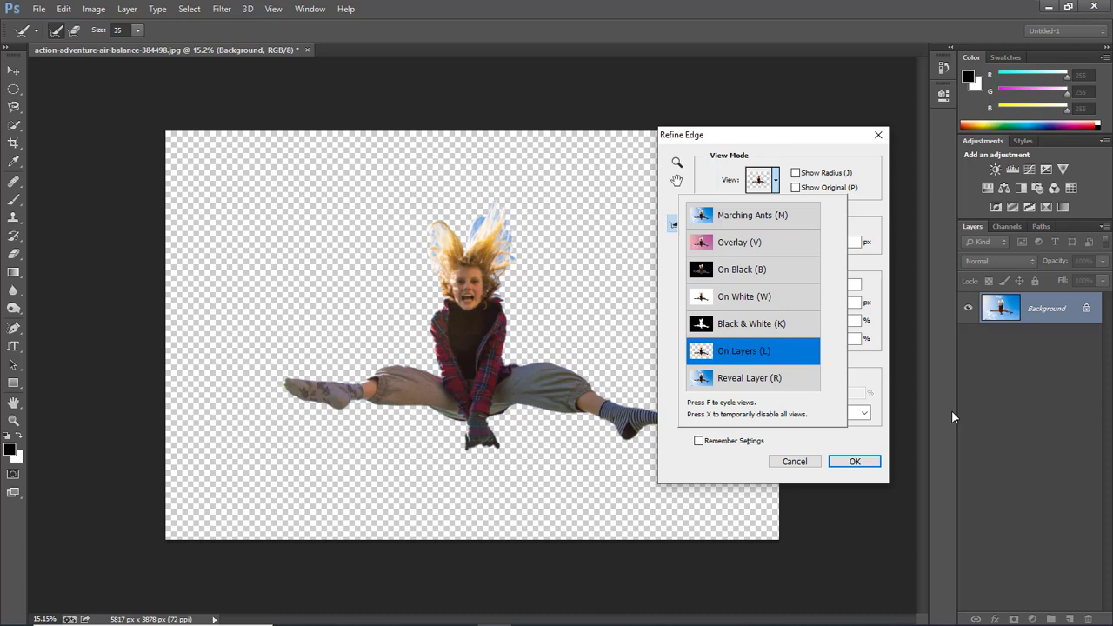
pyautogui.press('r')
pyautogui.press('m')
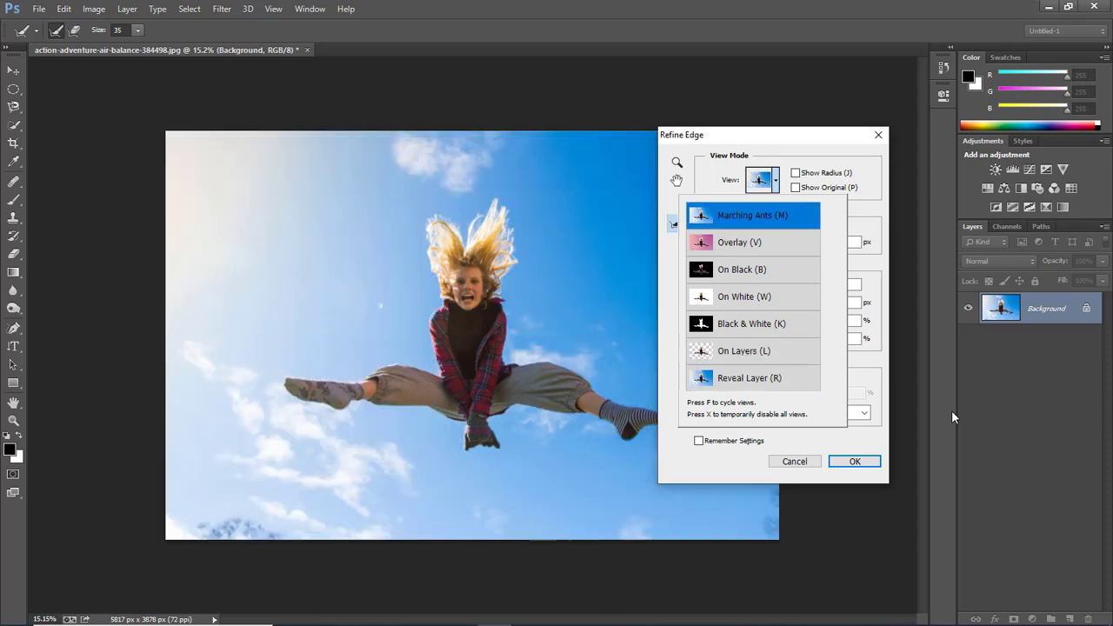
pyautogui.press('v')
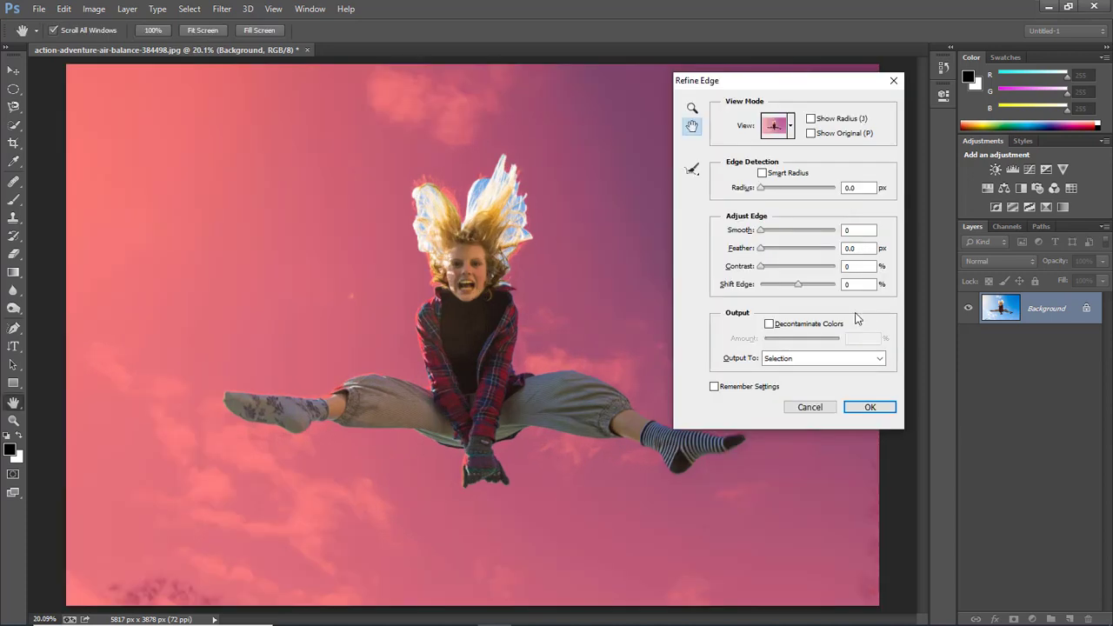
# - Toggle Smart Radius on and off, and zoom in on the jumping woman to 33.3%
pyautogui.click(762, 173)
pyautogui.click(762, 173)
pyautogui.click(693, 108)
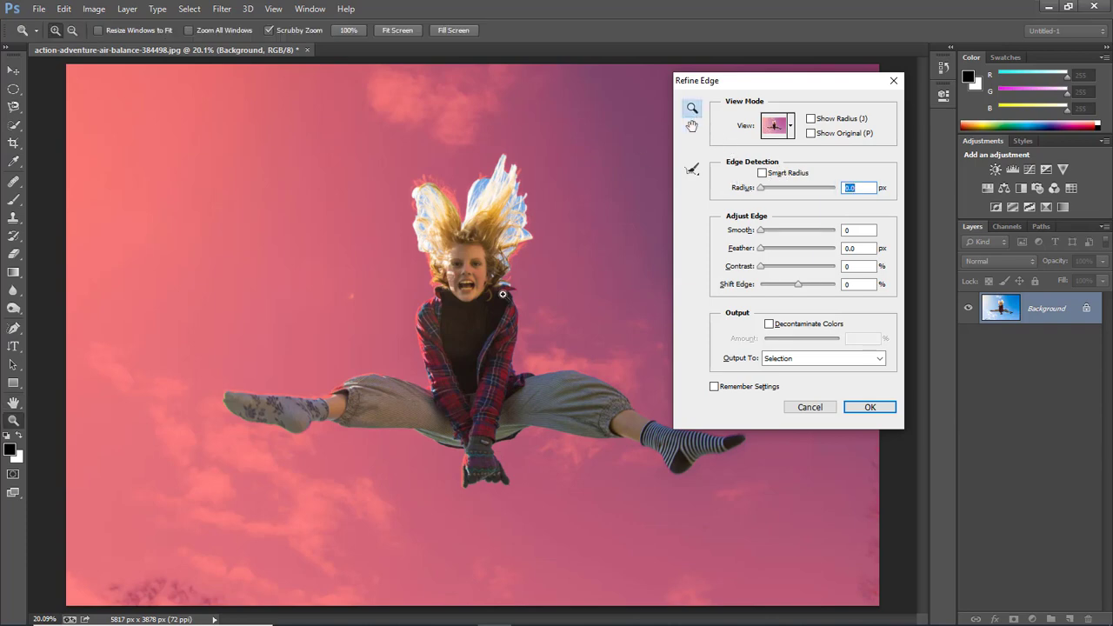
pyautogui.click(482, 335)
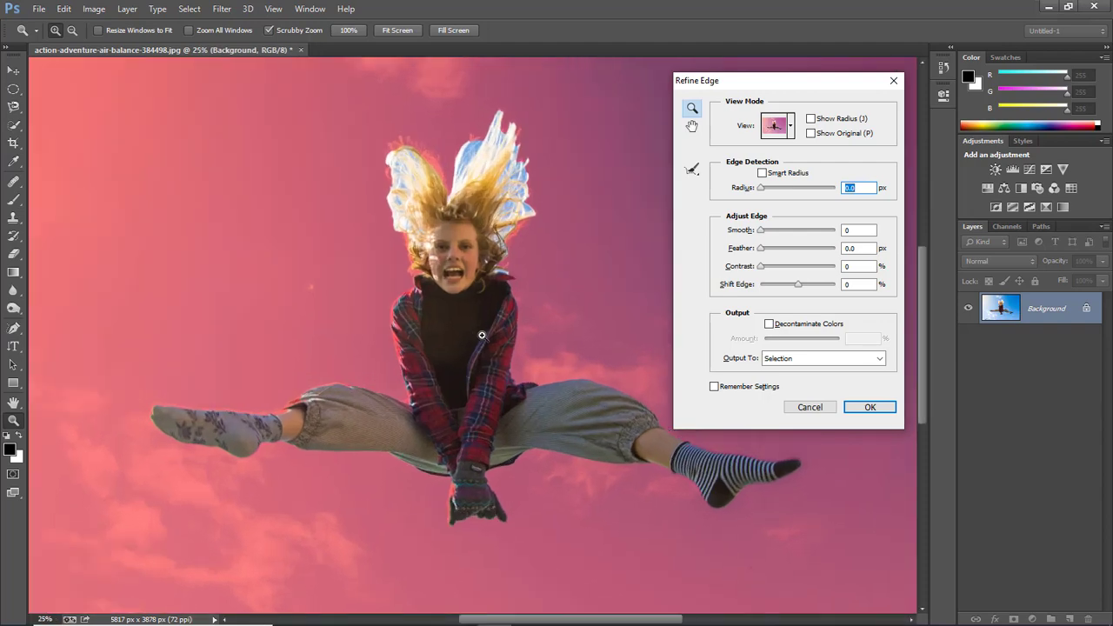
pyautogui.click(482, 334)
pyautogui.scroll(1, 921, 355)
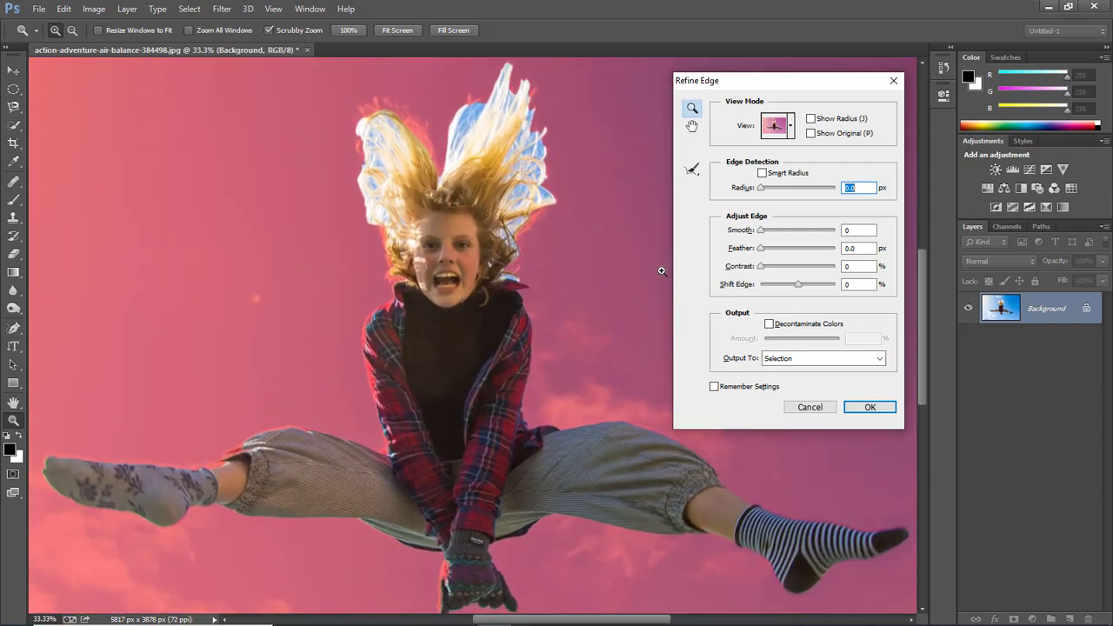
# - Cycle the enlarged selection preview through the view modes and stop at Marching Ants
pyautogui.press('f')
pyautogui.press('f')
pyautogui.press('f')
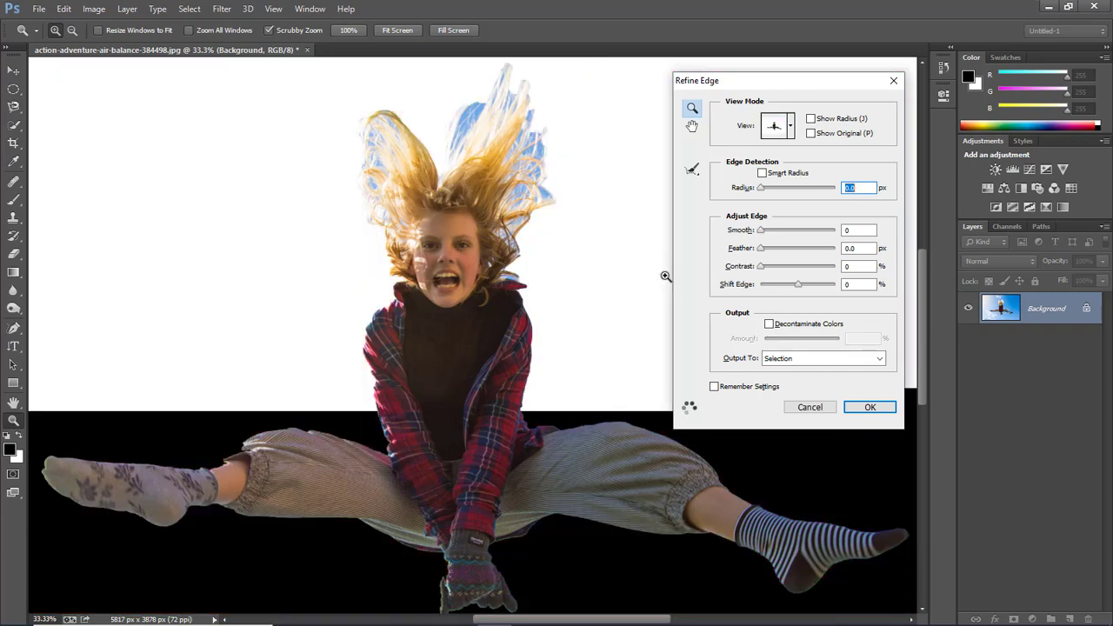
pyautogui.press('f')
pyautogui.press('f')
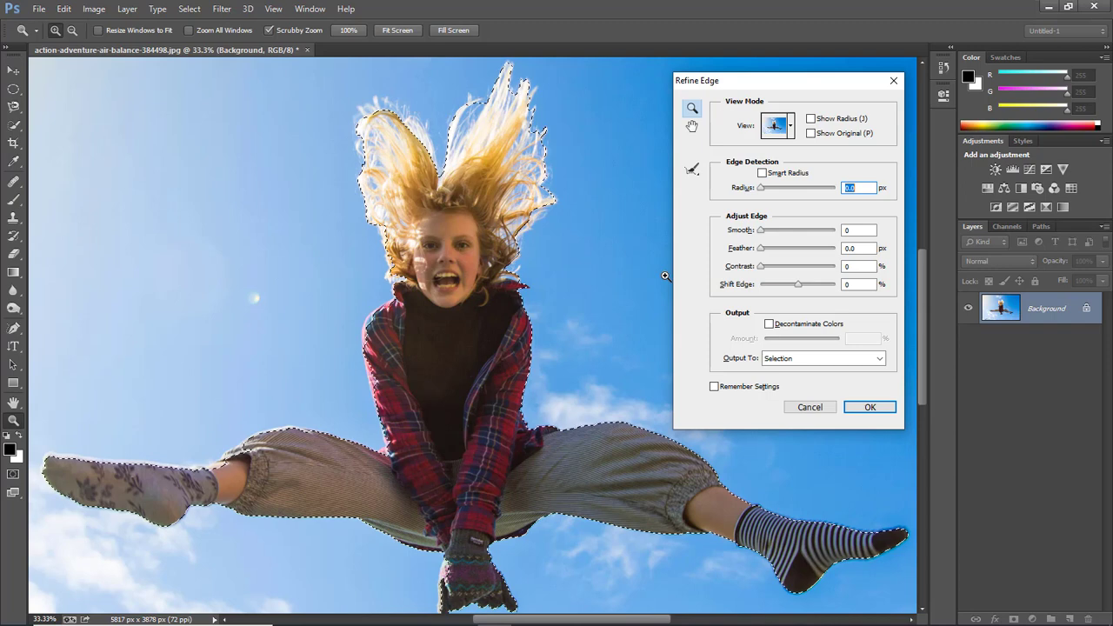
pyautogui.click(706, 223)
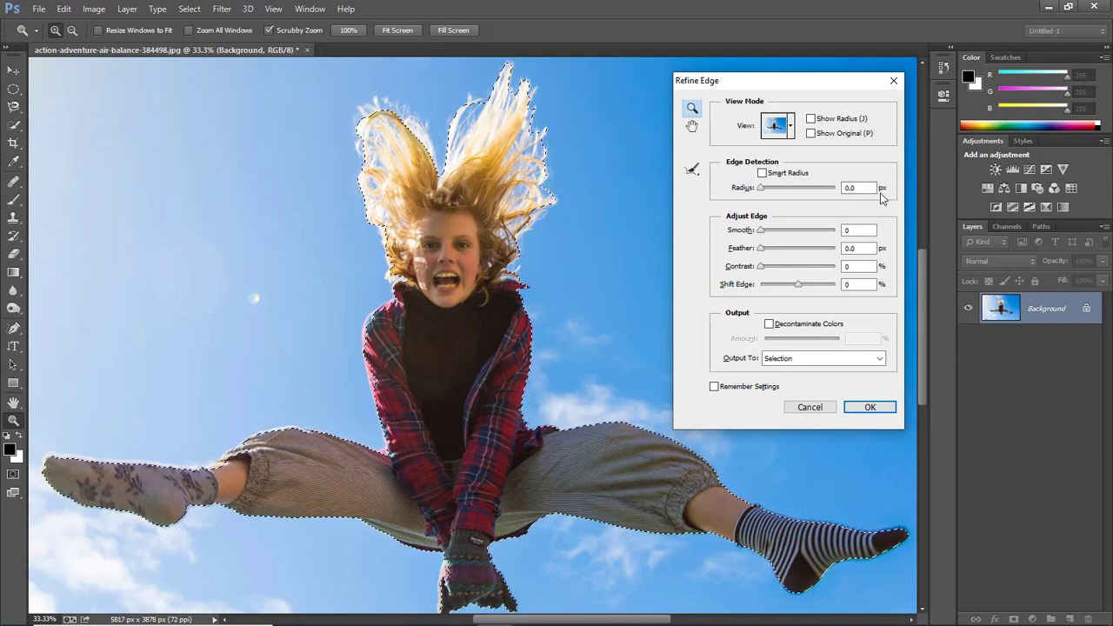
# - Try the edge detection radius at 250 px and at 0, and set it to 25 px
pyautogui.click(762, 193)
pyautogui.moveTo(763, 192); pyautogui.dragTo(840, 193)
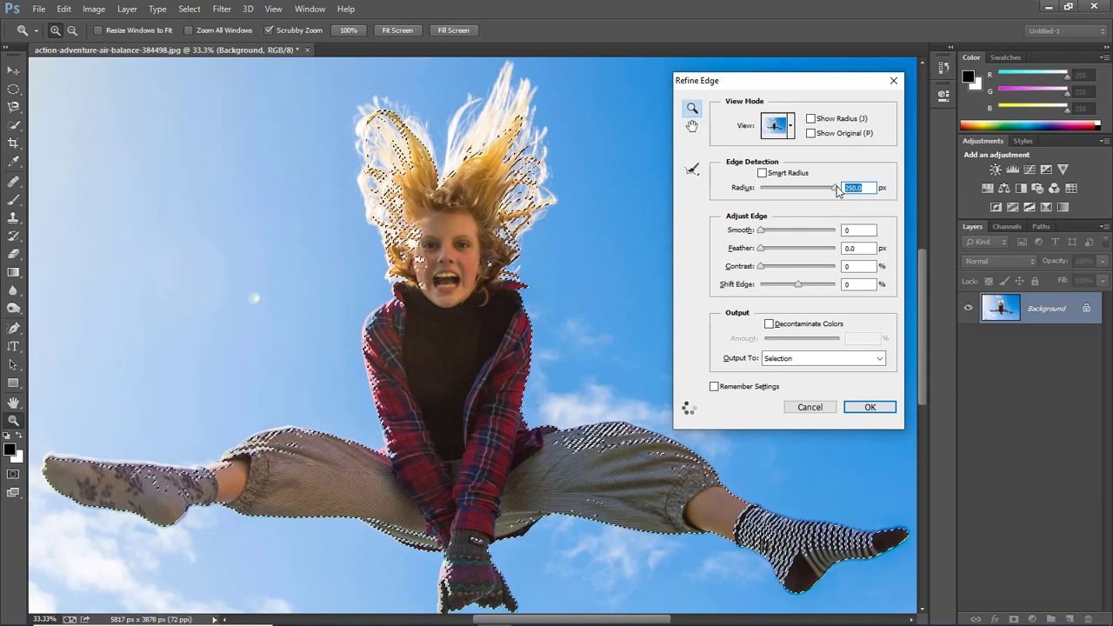
pyautogui.moveTo(837, 190); pyautogui.dragTo(754, 195)
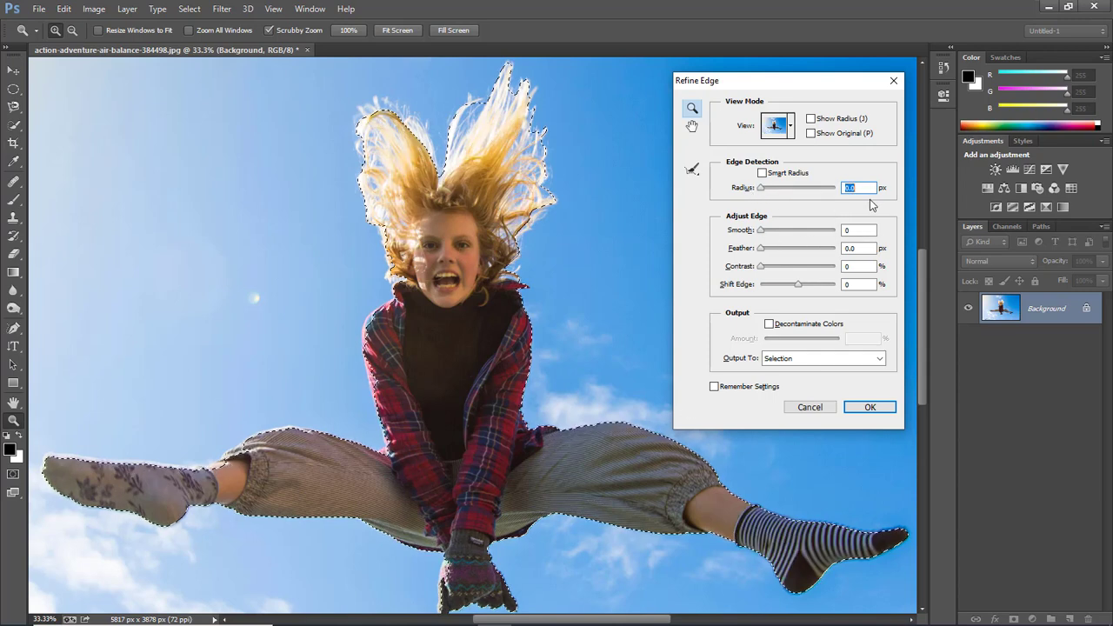
pyautogui.write('25')
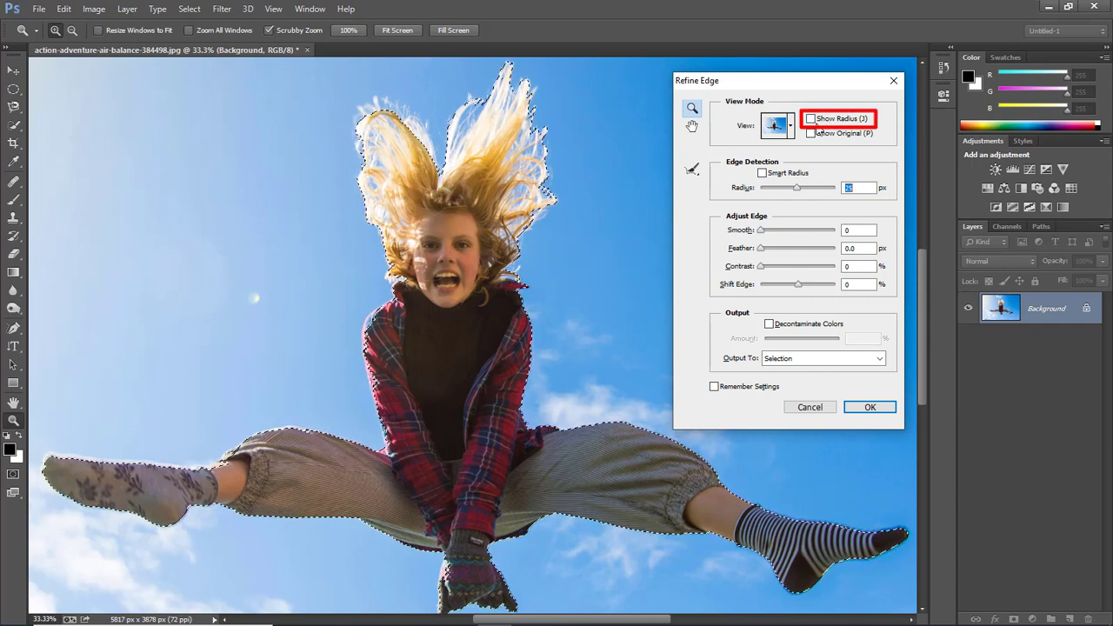
# - Turn on Show Radius and raise the edge detection radius to 100.2 px
pyautogui.click(814, 120)
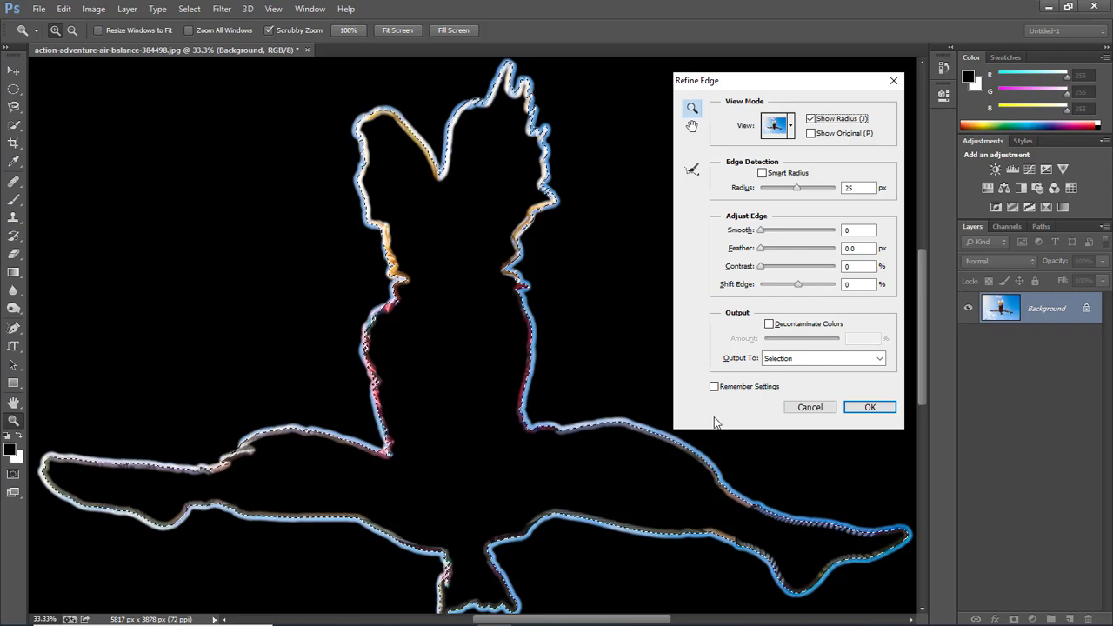
pyautogui.click(799, 189)
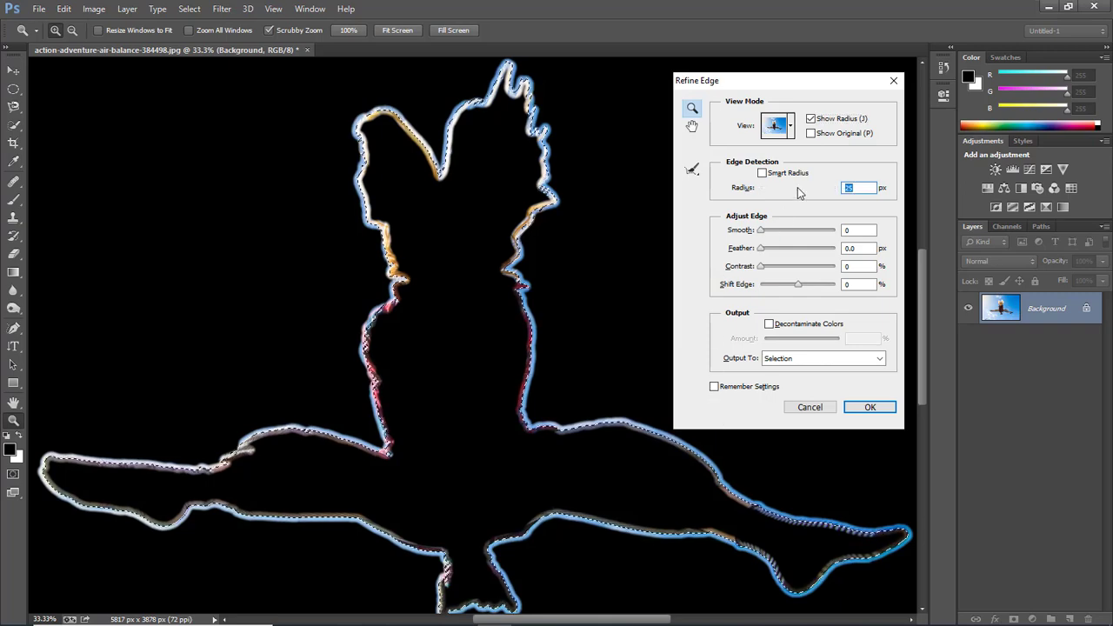
pyautogui.moveTo(799, 188); pyautogui.dragTo(828, 190)
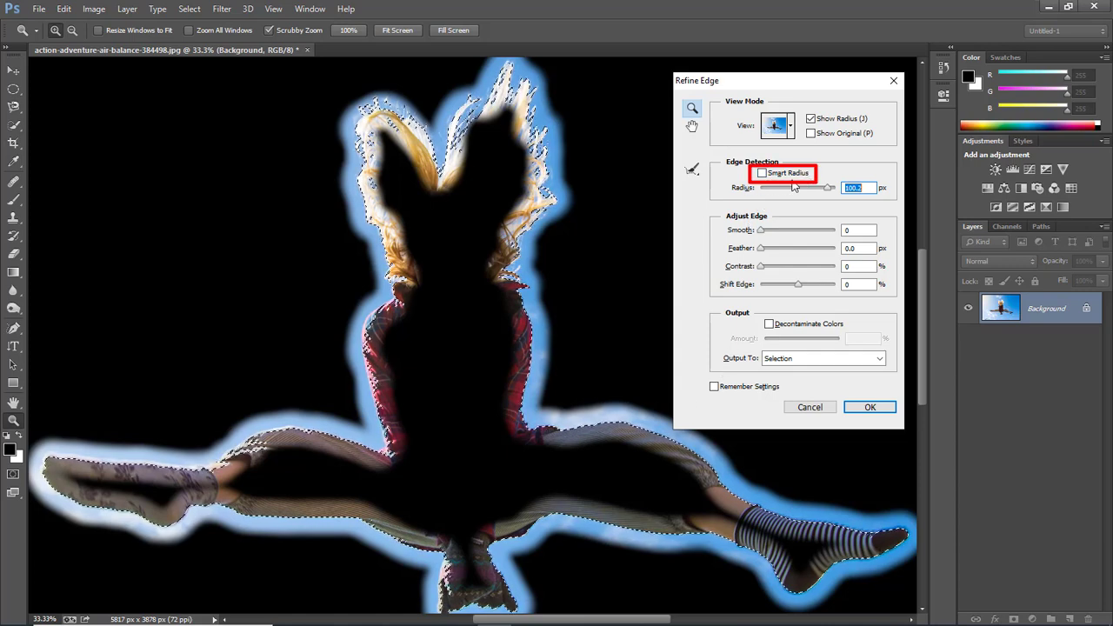
# - Compare the edge detection area with Smart Radius on and off, and leave Smart Radius enabled
pyautogui.click(762, 174)
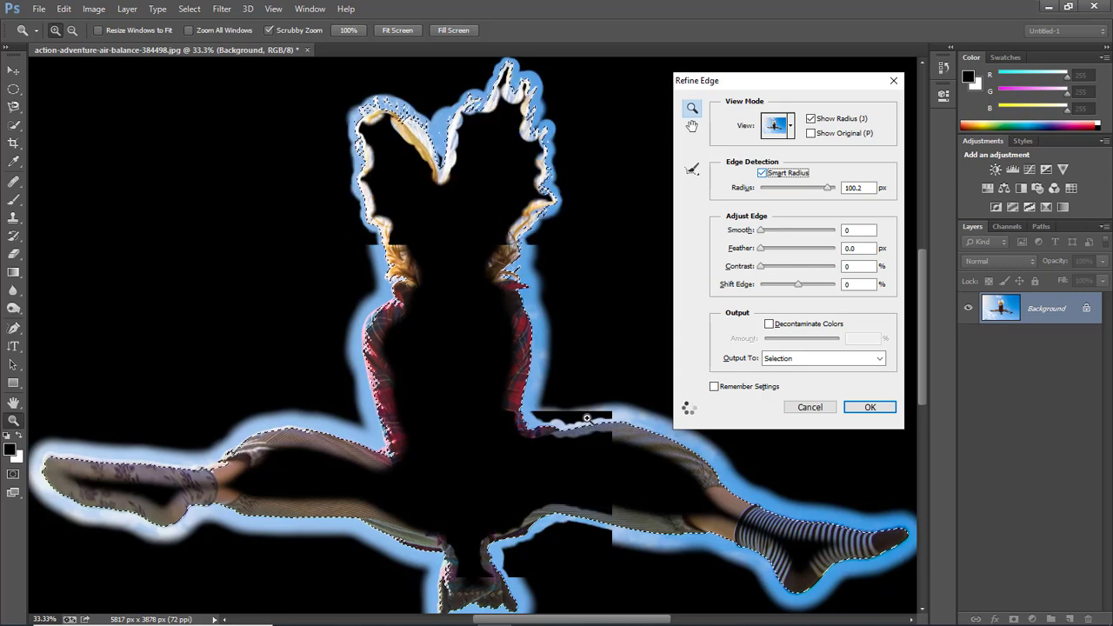
pyautogui.click(762, 173)
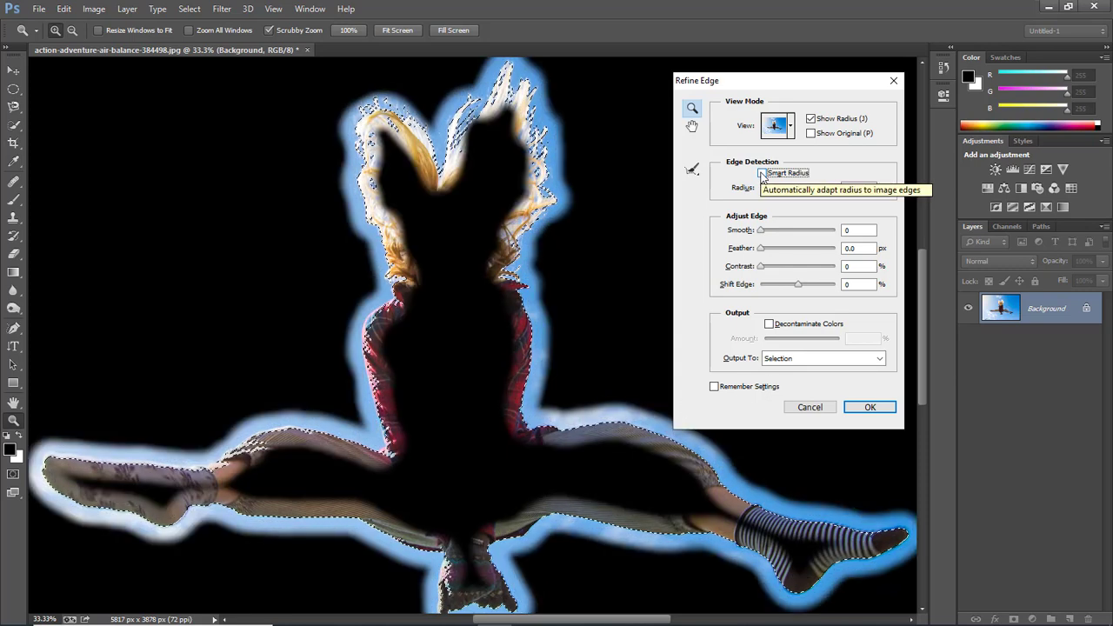
pyautogui.click(762, 174)
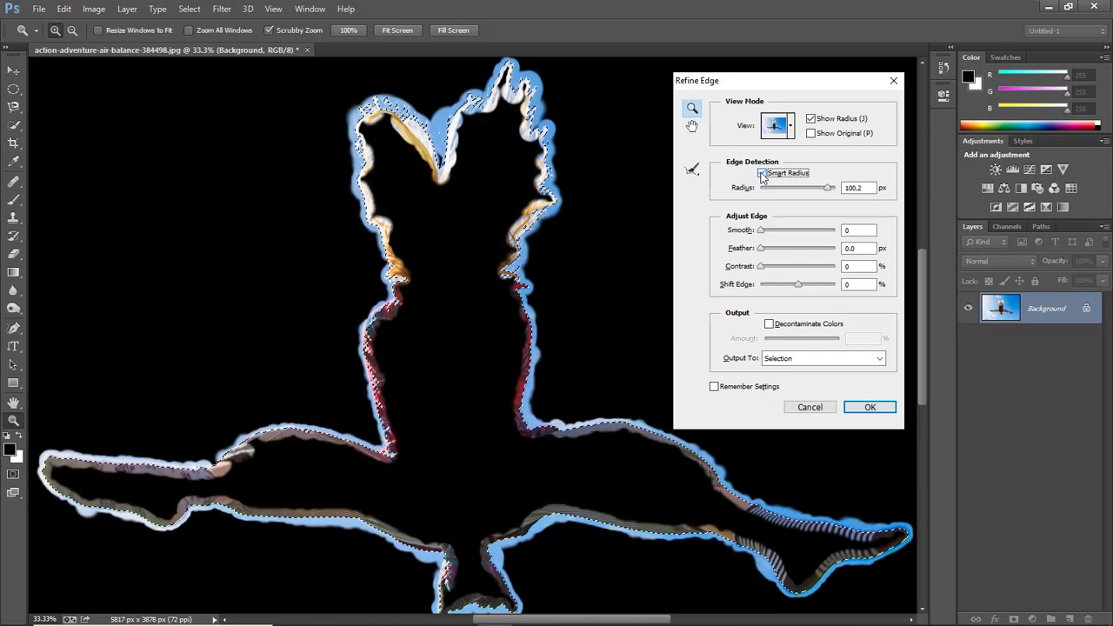
pyautogui.click(761, 174)
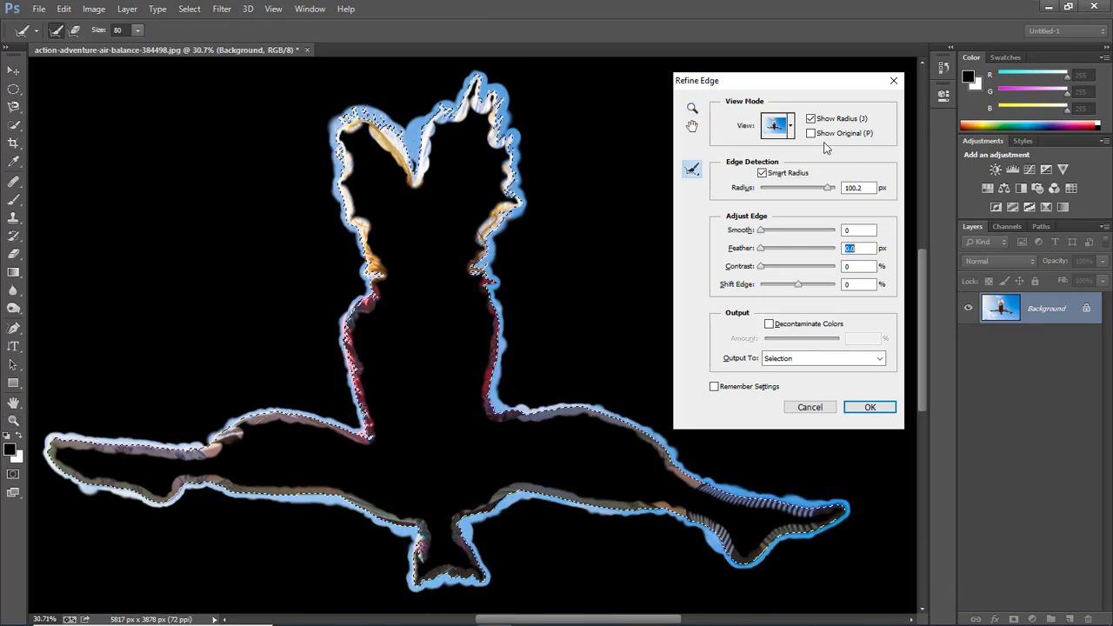
# - Turn off Show Radius and switch the selection preview to the On White view mode
pyautogui.click(812, 119)
pyautogui.click(812, 119)
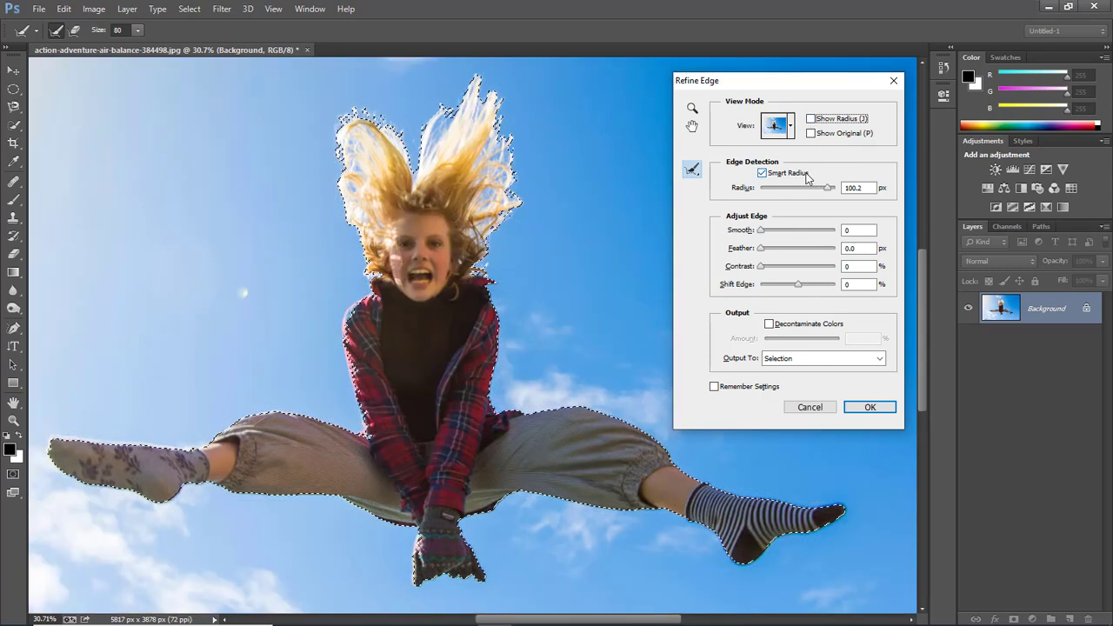
pyautogui.press('f')
pyautogui.press('f')
pyautogui.press('f')
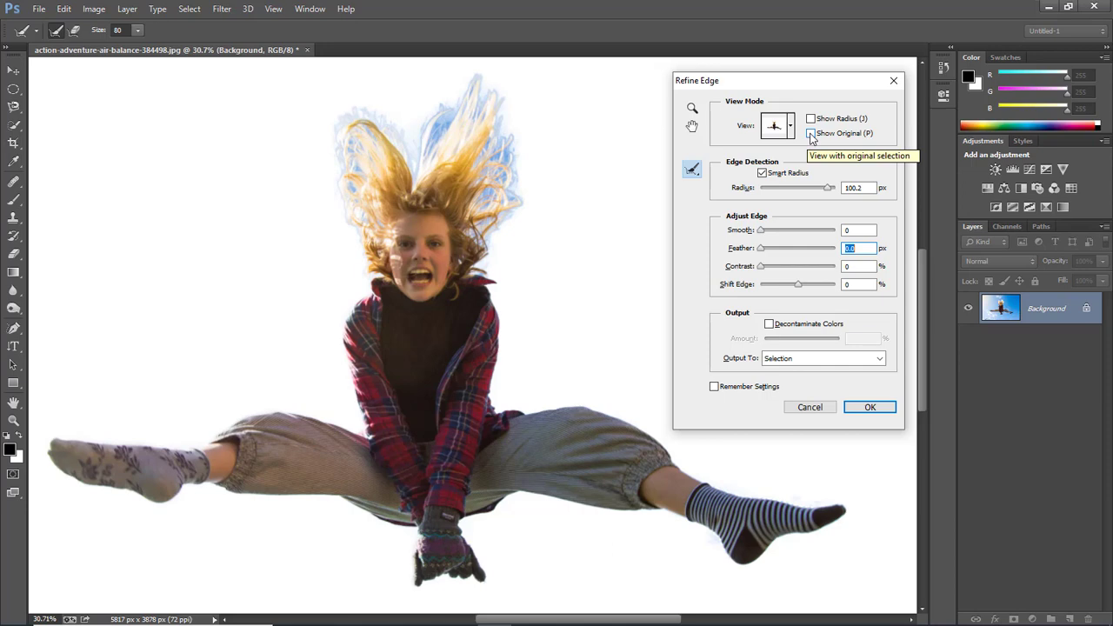
# - Toggle Show Original repeatedly to compare the original selection with the refined one around the hair, leaving it off
pyautogui.click(810, 134)
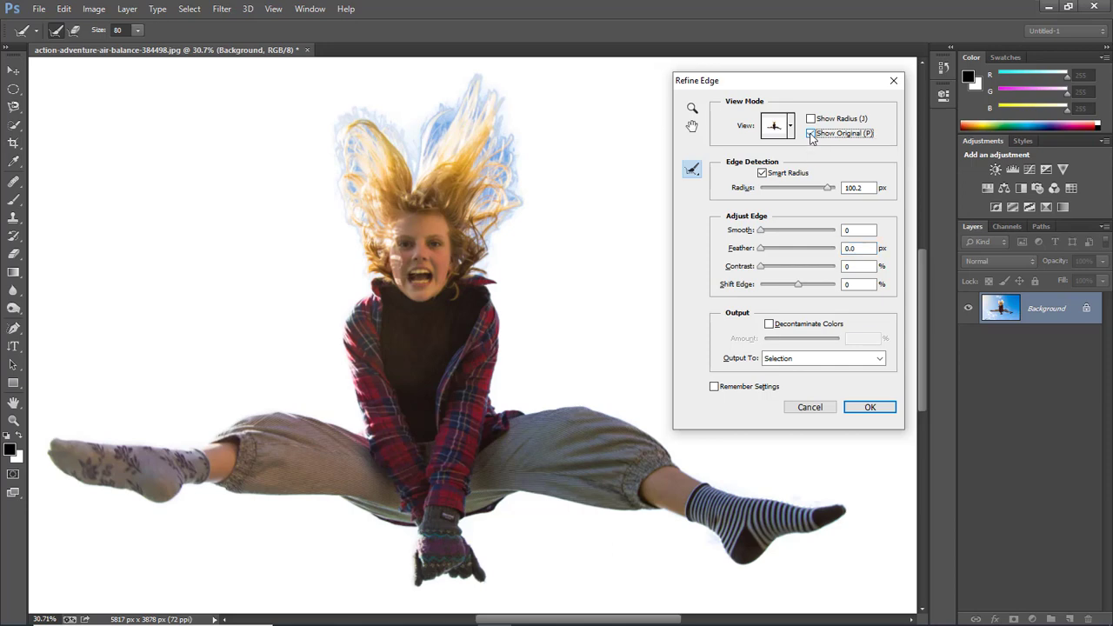
pyautogui.click(811, 134)
pyautogui.click(810, 134)
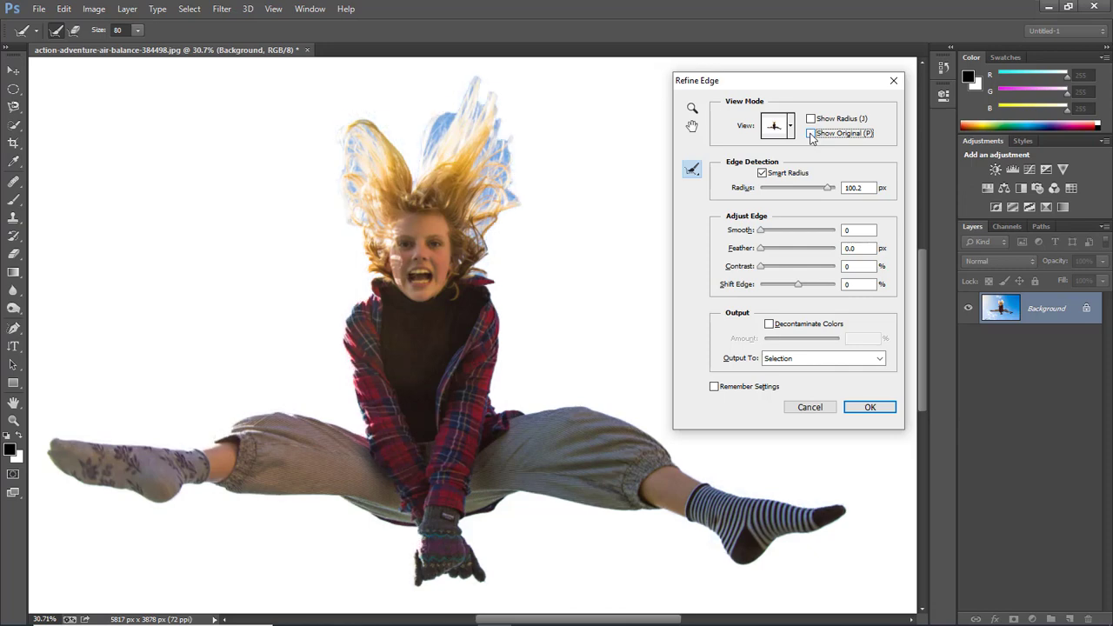
pyautogui.click(811, 134)
pyautogui.click(811, 134)
pyautogui.click(810, 134)
pyautogui.click(810, 134)
pyautogui.click(811, 134)
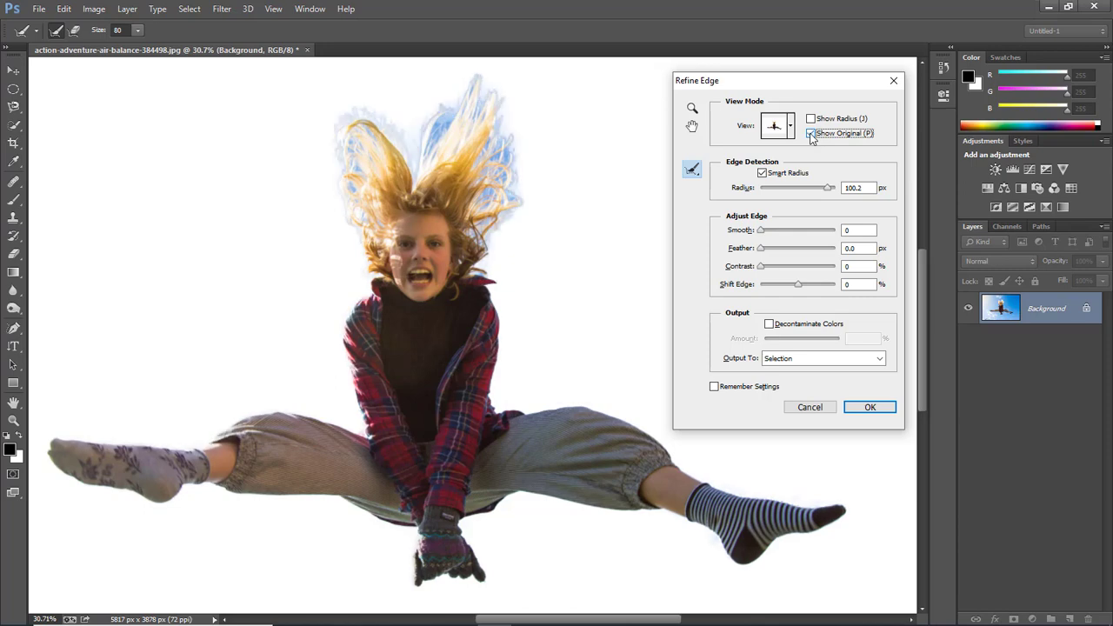
pyautogui.click(810, 134)
pyautogui.click(810, 134)
# - Look at the Refine Radius and Erase Refinements tools and choose the Refine Radius tool
pyautogui.rightClick(694, 172)
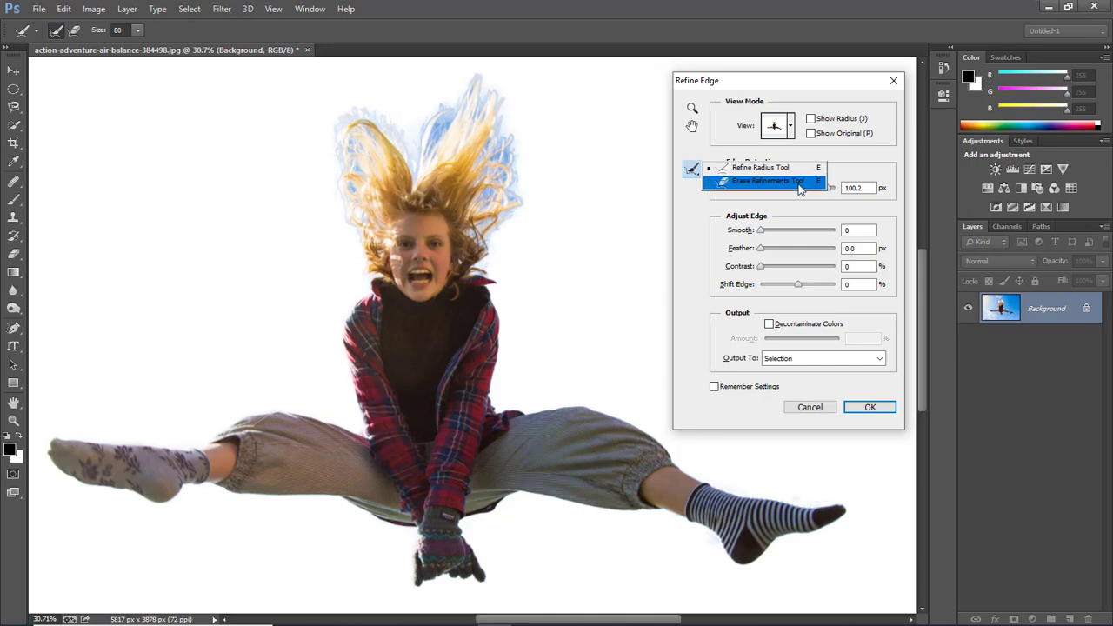
pyautogui.press('e')
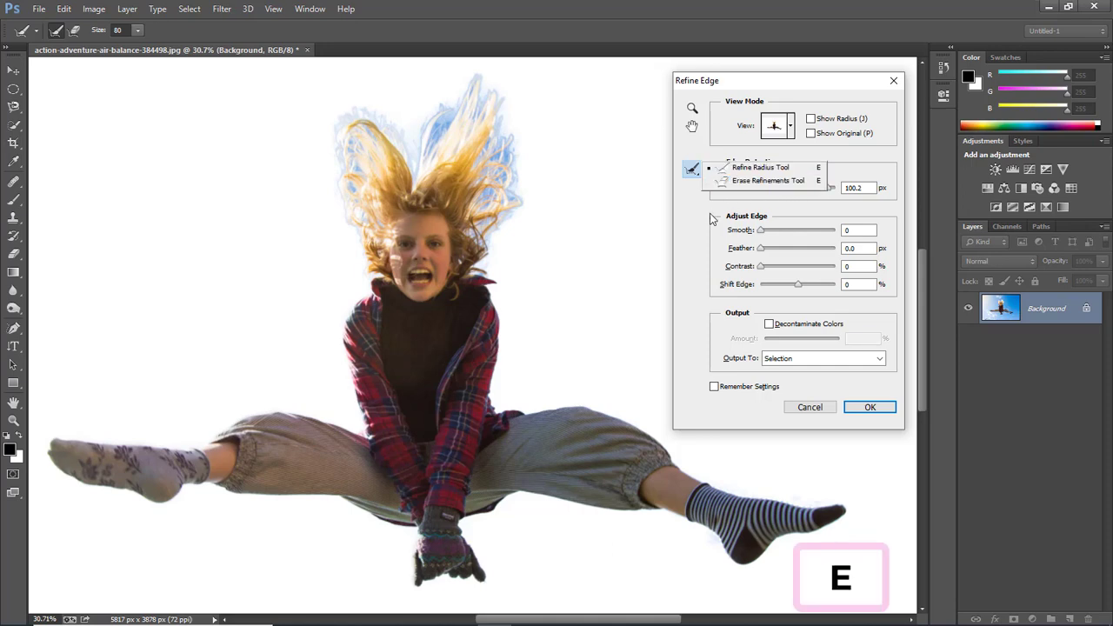
pyautogui.click(753, 173)
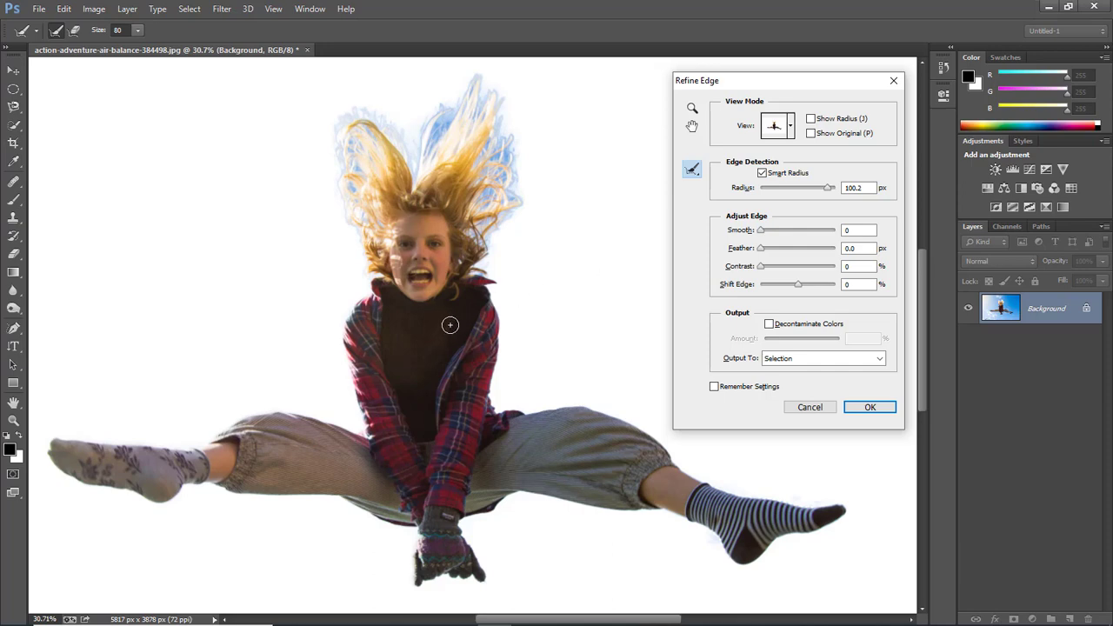
# - Brush over the outline of the woman's hair and the gap between its strands with the Refine Radius tool at size 90
pyautogui.press('alt')
pyautogui.press('alt')
pyautogui.click(75, 29)
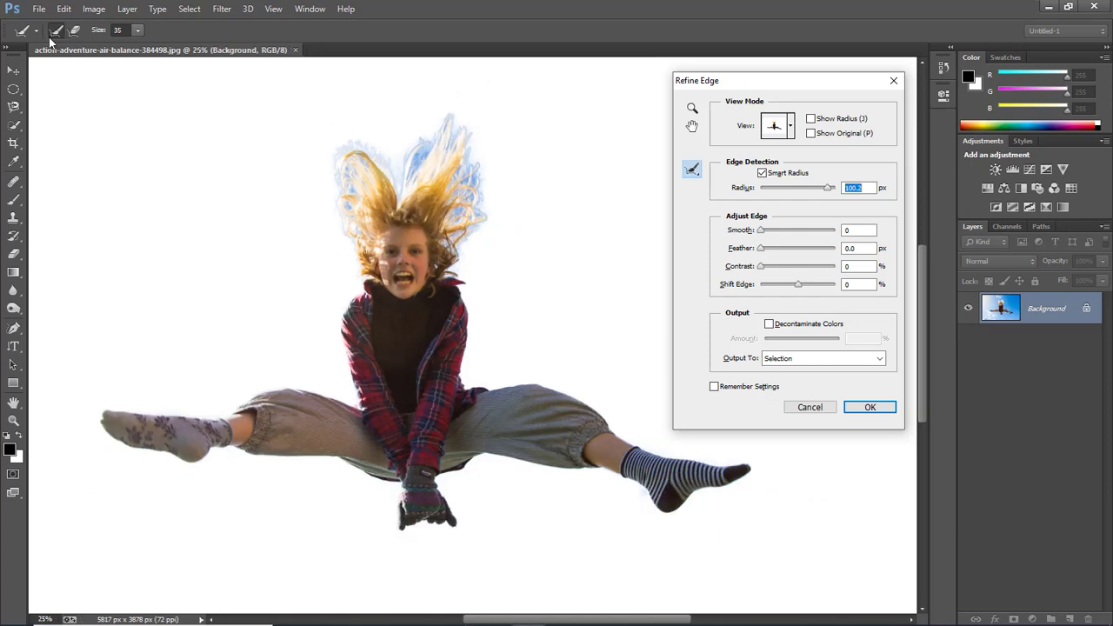
pyautogui.click(54, 35)
pyautogui.press(']')
pyautogui.moveTo(362, 255)
pyautogui.mouseDown()
pyautogui.moveTo(339, 198)
pyautogui.moveTo(342, 146)
pyautogui.moveTo(376, 146)
pyautogui.moveTo(401, 180)
pyautogui.moveTo(450, 117)
pyautogui.moveTo(473, 144)
pyautogui.moveTo(484, 209)
pyautogui.moveTo(444, 268)
pyautogui.moveTo(440, 240)
pyautogui.moveTo(457, 228)
pyautogui.moveTo(441, 268)
pyautogui.moveTo(472, 209)
pyautogui.moveTo(463, 222)
pyautogui.moveTo(471, 179)
pyautogui.moveTo(483, 178)
pyautogui.moveTo(459, 126)
pyautogui.moveTo(436, 176)
pyautogui.moveTo(458, 228)
pyautogui.mouseUp()
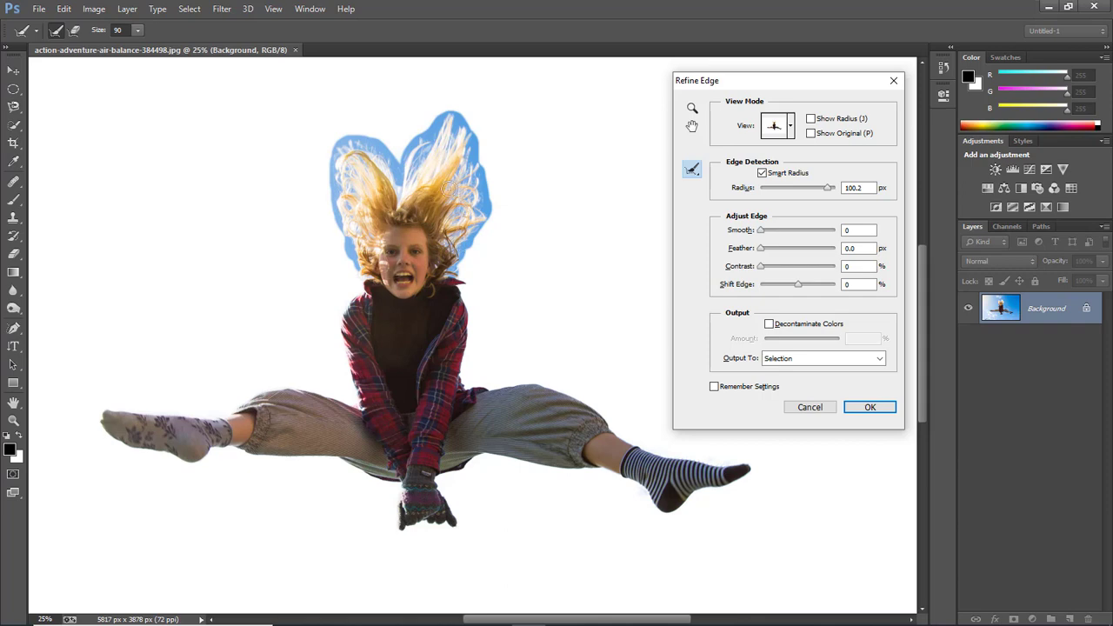
pyautogui.moveTo(445, 172)
pyautogui.mouseDown()
pyautogui.moveTo(409, 194)
pyautogui.moveTo(433, 139)
pyautogui.mouseUp()
pyautogui.moveTo(401, 183)
pyautogui.mouseDown()
pyautogui.moveTo(440, 137)
pyautogui.moveTo(423, 146)
pyautogui.moveTo(403, 201)
pyautogui.moveTo(386, 161)
pyautogui.moveTo(351, 154)
pyautogui.moveTo(346, 209)
pyautogui.moveTo(356, 228)
pyautogui.moveTo(358, 192)
pyautogui.moveTo(367, 257)
pyautogui.moveTo(343, 161)
pyautogui.moveTo(342, 203)
pyautogui.moveTo(372, 165)
pyautogui.moveTo(391, 200)
pyautogui.moveTo(380, 164)
pyautogui.moveTo(363, 152)
pyautogui.moveTo(348, 206)
pyautogui.moveTo(345, 145)
pyautogui.moveTo(336, 187)
pyautogui.moveTo(363, 239)
pyautogui.moveTo(375, 193)
pyautogui.mouseUp()
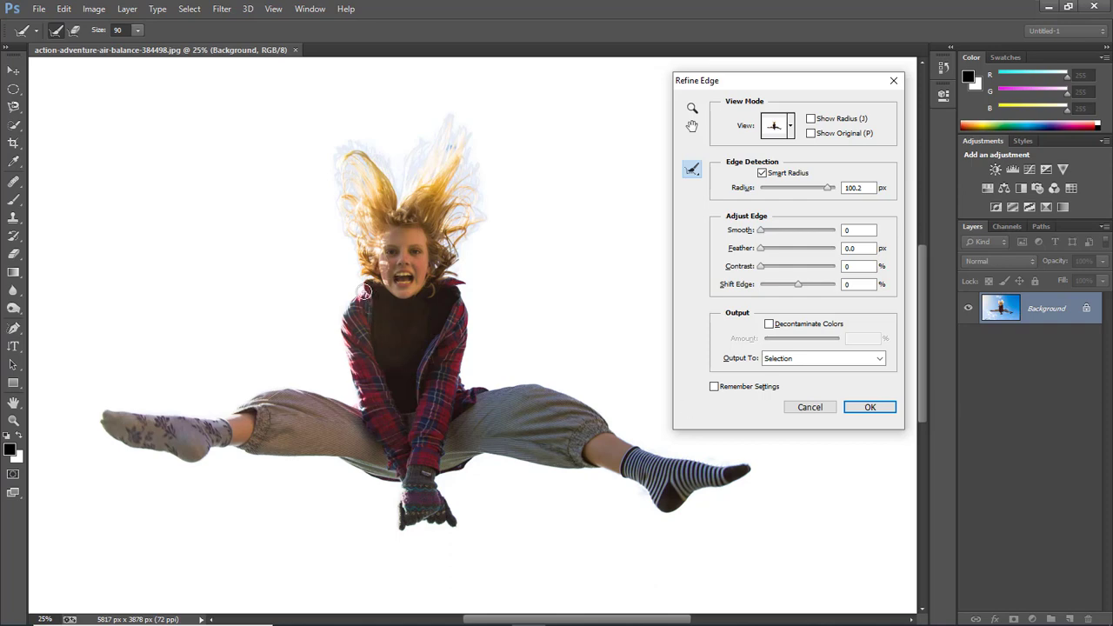
# - Brush along the outer edges of the jacket, legs, socks and gloves with the Refine Radius tool
pyautogui.moveTo(353, 299)
pyautogui.mouseDown()
pyautogui.moveTo(341, 344)
pyautogui.moveTo(360, 409)
pyautogui.moveTo(315, 392)
pyautogui.moveTo(212, 416)
pyautogui.moveTo(103, 423)
pyautogui.moveTo(128, 410)
pyautogui.mouseUp()
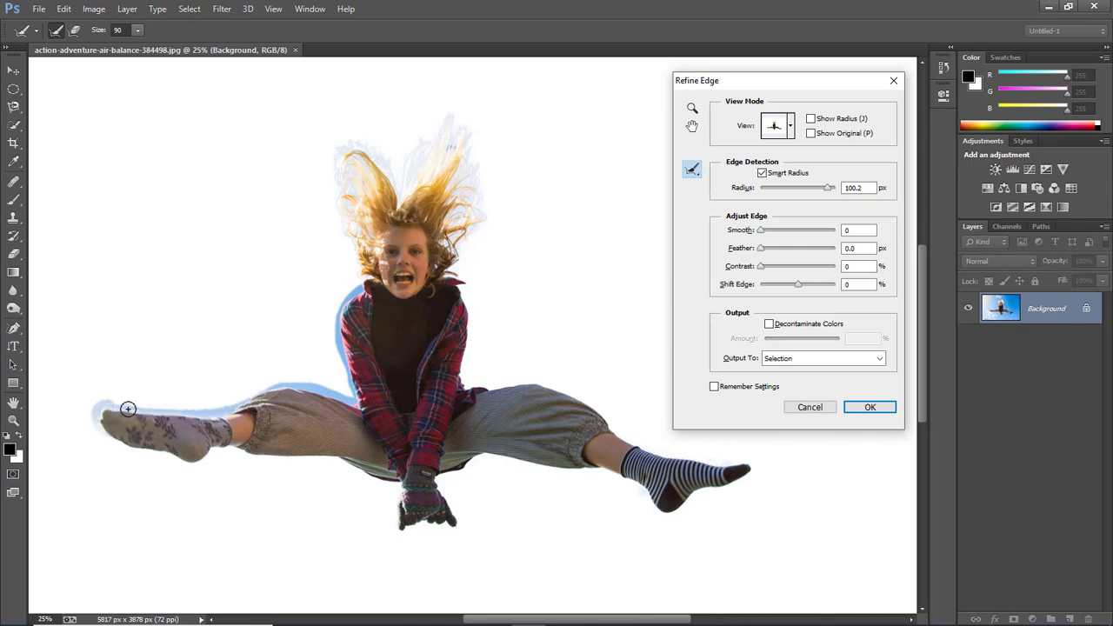
pyautogui.moveTo(218, 446)
pyautogui.mouseDown()
pyautogui.moveTo(340, 455)
pyautogui.moveTo(401, 476)
pyautogui.moveTo(396, 519)
pyautogui.mouseUp()
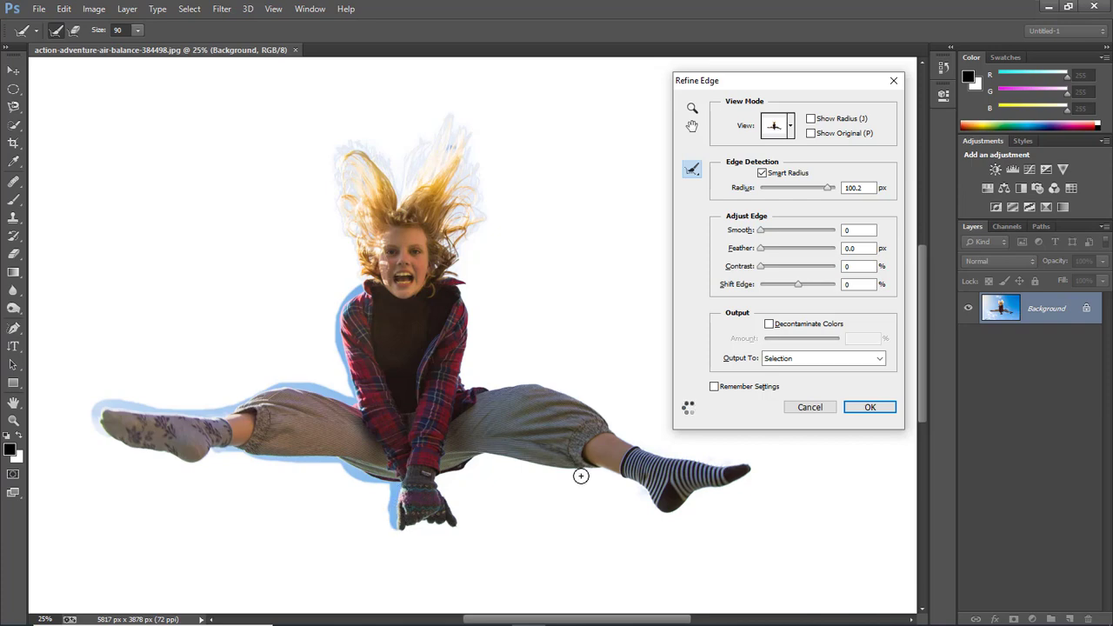
pyautogui.moveTo(442, 474)
pyautogui.mouseDown()
pyautogui.moveTo(482, 453)
pyautogui.moveTo(610, 469)
pyautogui.moveTo(644, 480)
pyautogui.moveTo(672, 514)
pyautogui.moveTo(748, 472)
pyautogui.moveTo(662, 512)
pyautogui.moveTo(642, 491)
pyautogui.moveTo(720, 480)
pyautogui.moveTo(733, 465)
pyautogui.moveTo(676, 465)
pyautogui.moveTo(610, 429)
pyautogui.moveTo(704, 464)
pyautogui.moveTo(748, 466)
pyautogui.moveTo(620, 438)
pyautogui.moveTo(547, 386)
pyautogui.moveTo(475, 384)
pyautogui.moveTo(618, 432)
pyautogui.mouseUp()
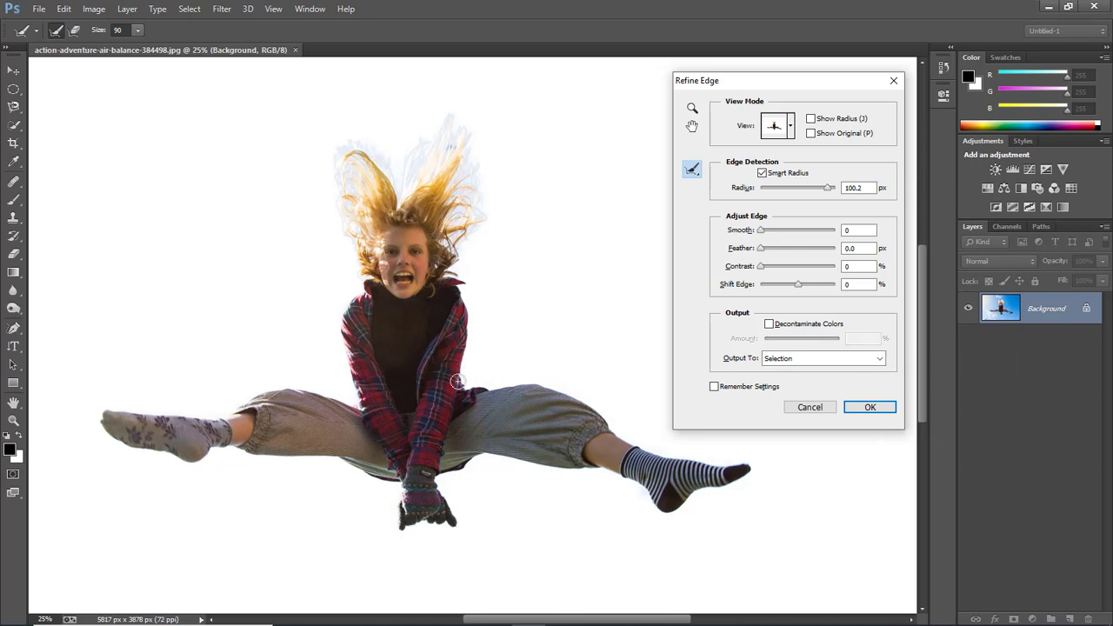
pyautogui.moveTo(461, 372)
pyautogui.mouseDown()
pyautogui.moveTo(469, 394)
pyautogui.moveTo(448, 269)
pyautogui.moveTo(469, 331)
pyautogui.moveTo(414, 428)
pyautogui.mouseUp()
pyautogui.moveTo(226, 415)
pyautogui.mouseDown()
pyautogui.moveTo(214, 418)
pyautogui.moveTo(291, 388)
pyautogui.moveTo(357, 404)
pyautogui.moveTo(352, 291)
pyautogui.moveTo(375, 261)
pyautogui.moveTo(360, 207)
pyautogui.moveTo(424, 171)
pyautogui.moveTo(461, 174)
pyautogui.moveTo(427, 242)
pyautogui.mouseUp()
# - Try the Smooth, Feather, Contrast and Shift Edge adjustments in the Black & White view and return each to 0
pyautogui.press('k')
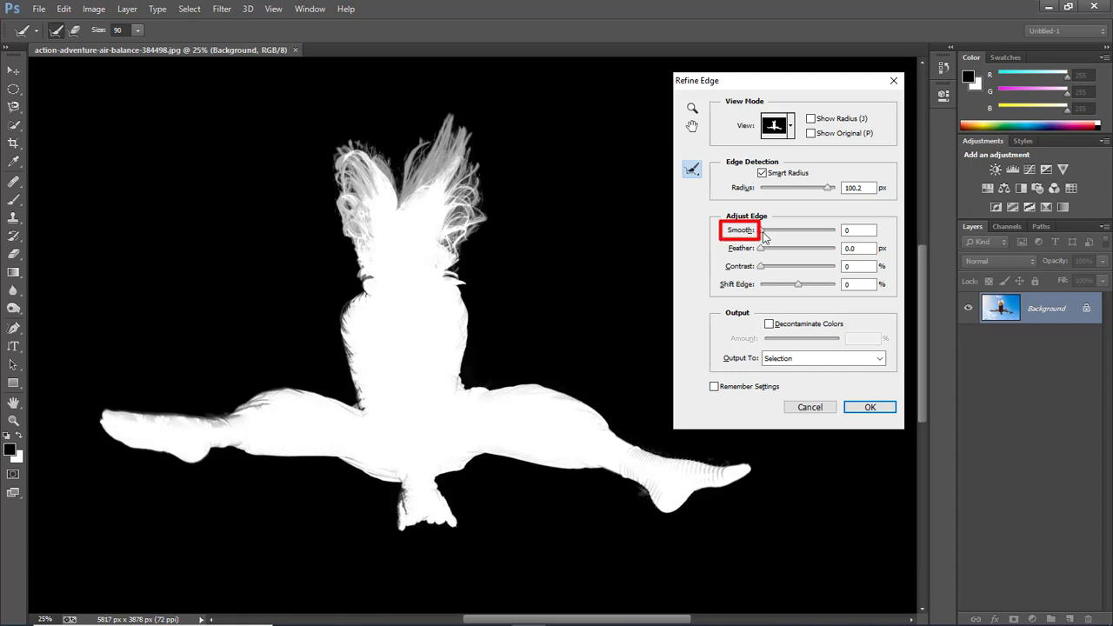
pyautogui.moveTo(762, 233); pyautogui.dragTo(796, 236)
pyautogui.moveTo(819, 231); pyautogui.dragTo(761, 242)
pyautogui.press('Tab')
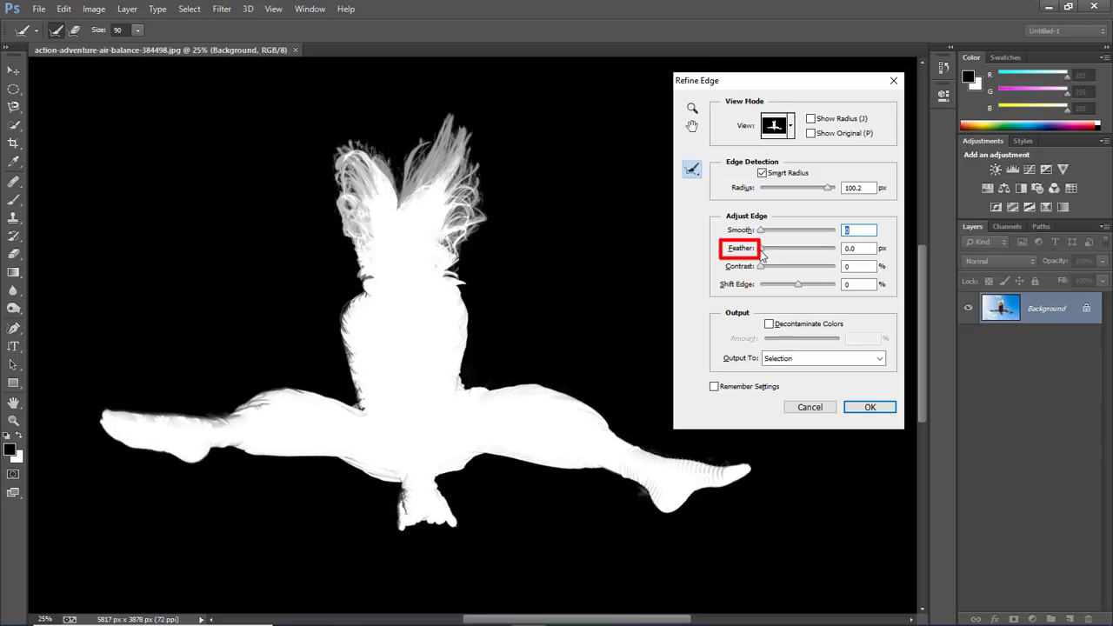
pyautogui.moveTo(762, 252)
pyautogui.mouseDown()
pyautogui.moveTo(778, 254)
pyautogui.moveTo(762, 251)
pyautogui.moveTo(767, 269)
pyautogui.moveTo(790, 273)
pyautogui.moveTo(762, 273)
pyautogui.moveTo(814, 291)
pyautogui.mouseUp()
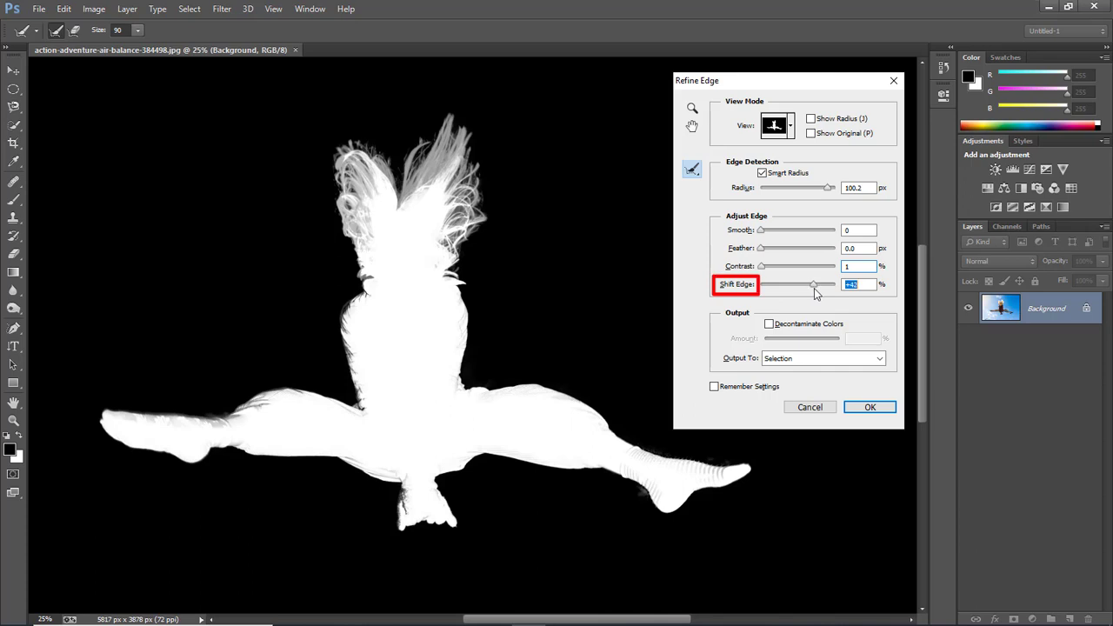
pyautogui.moveTo(814, 290)
pyautogui.mouseDown()
pyautogui.moveTo(766, 292)
pyautogui.moveTo(802, 296)
pyautogui.mouseUp()
pyautogui.hotkey('shift', 'Tab')
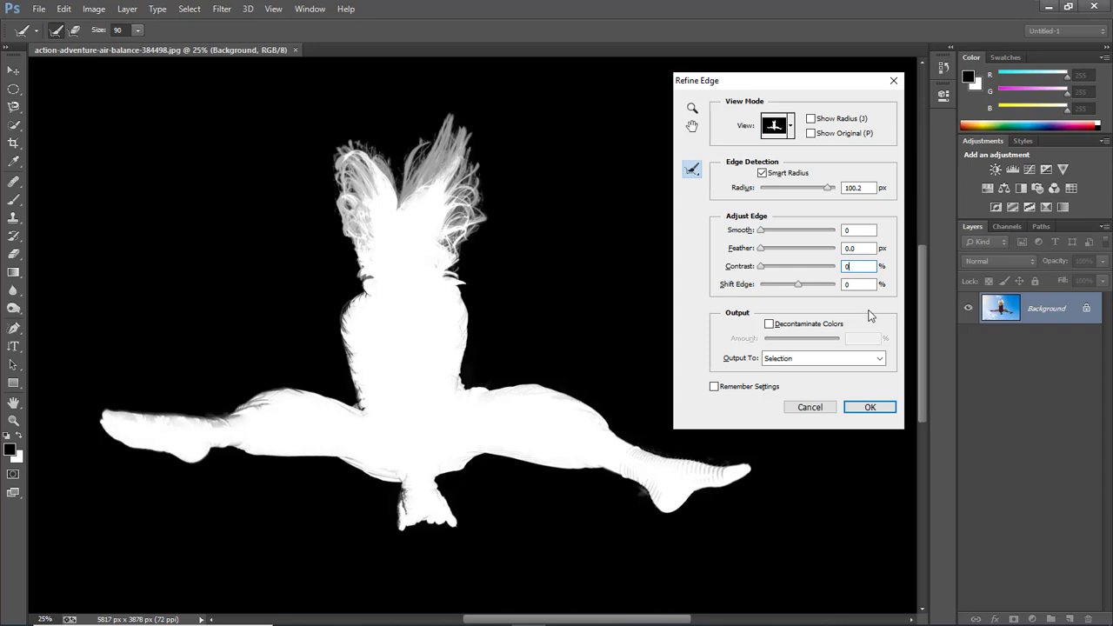
# - Cycle the preview back to On White and enable Decontaminate Colors with an amount of 57%
pyautogui.press('f')
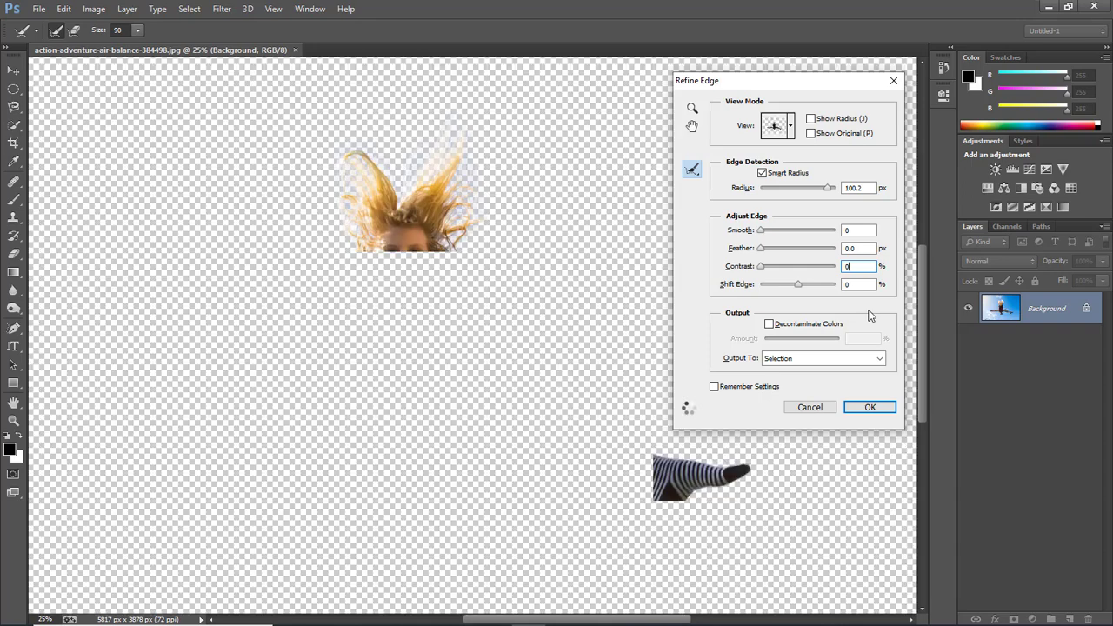
pyautogui.press('f')
pyautogui.press('f')
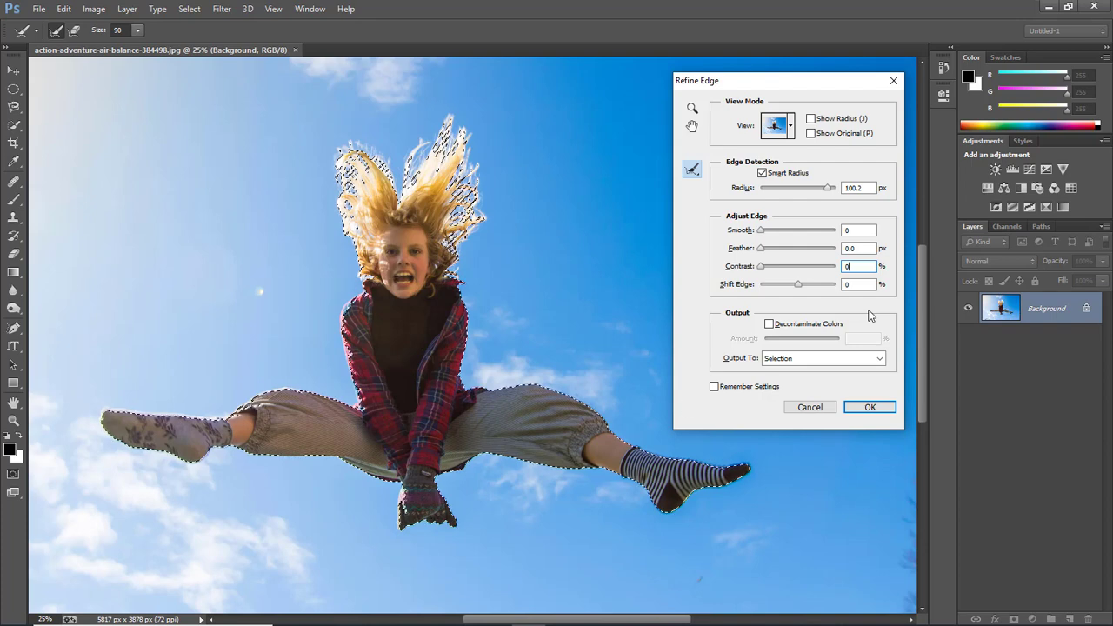
pyautogui.press('f')
pyautogui.press('f')
pyautogui.press('f')
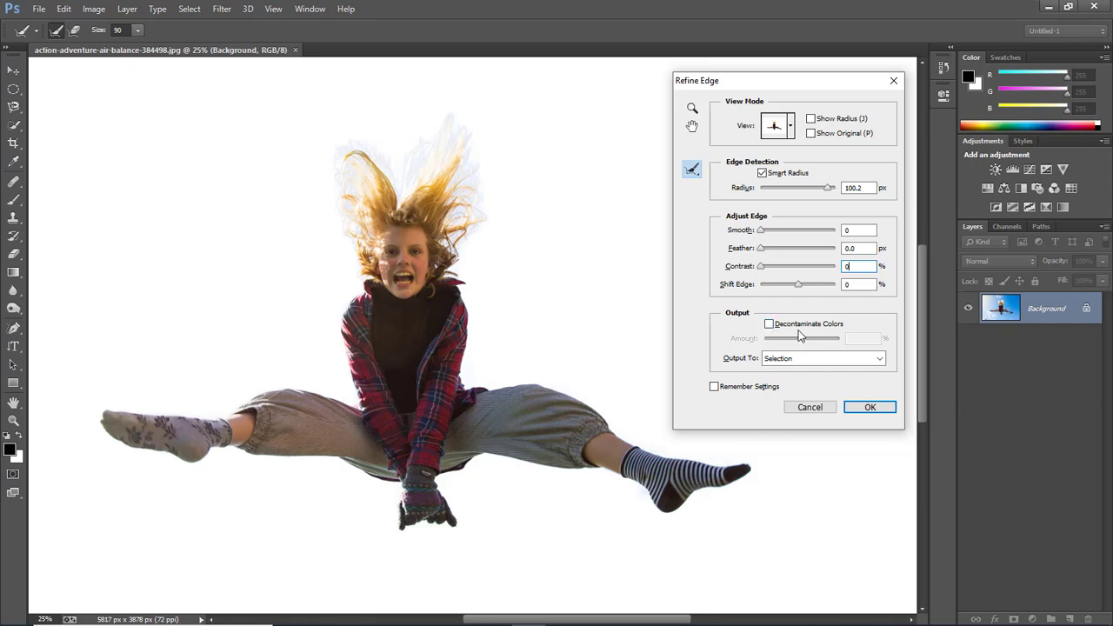
pyautogui.click(769, 325)
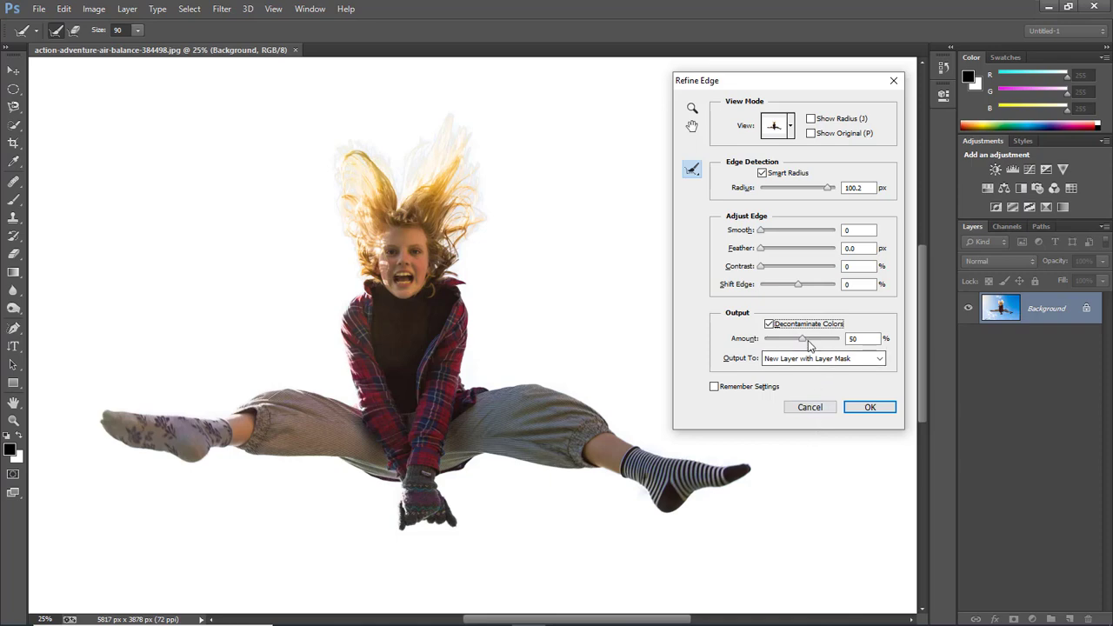
pyautogui.moveTo(802, 339); pyautogui.dragTo(808, 347)
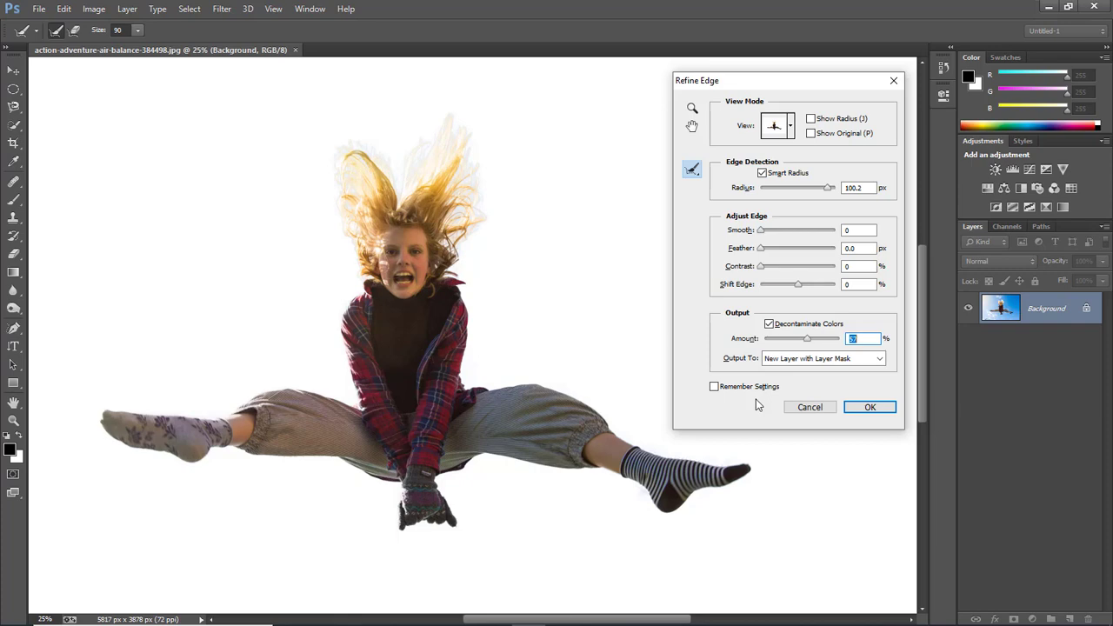
# - Output the refined selection to a New Layer with Layer Mask and apply the refinement
pyautogui.click(878, 360)
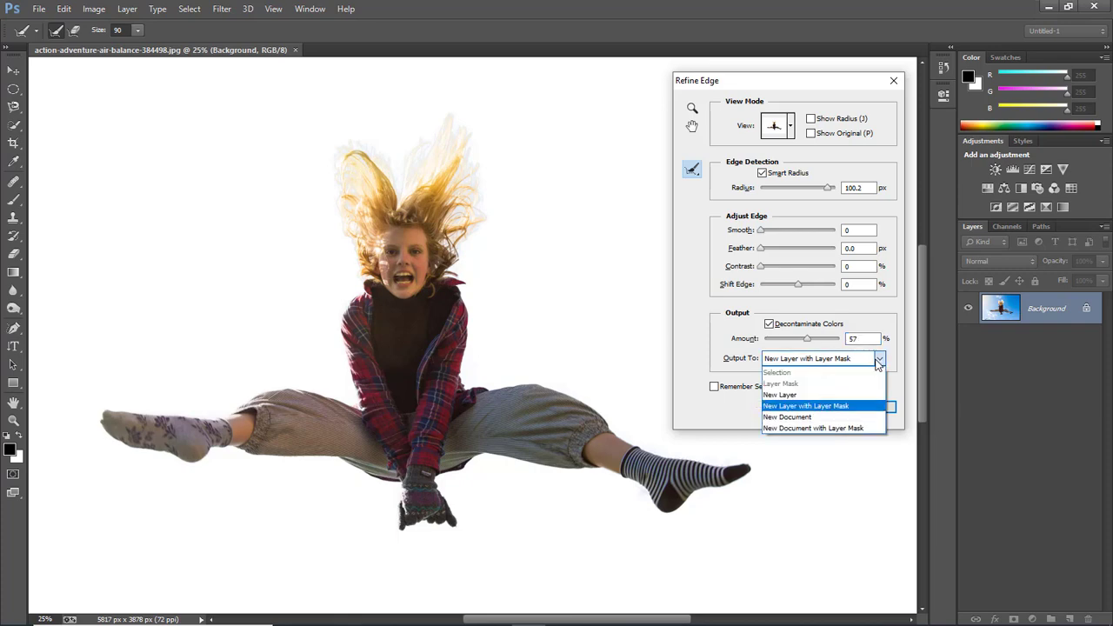
pyautogui.click(856, 406)
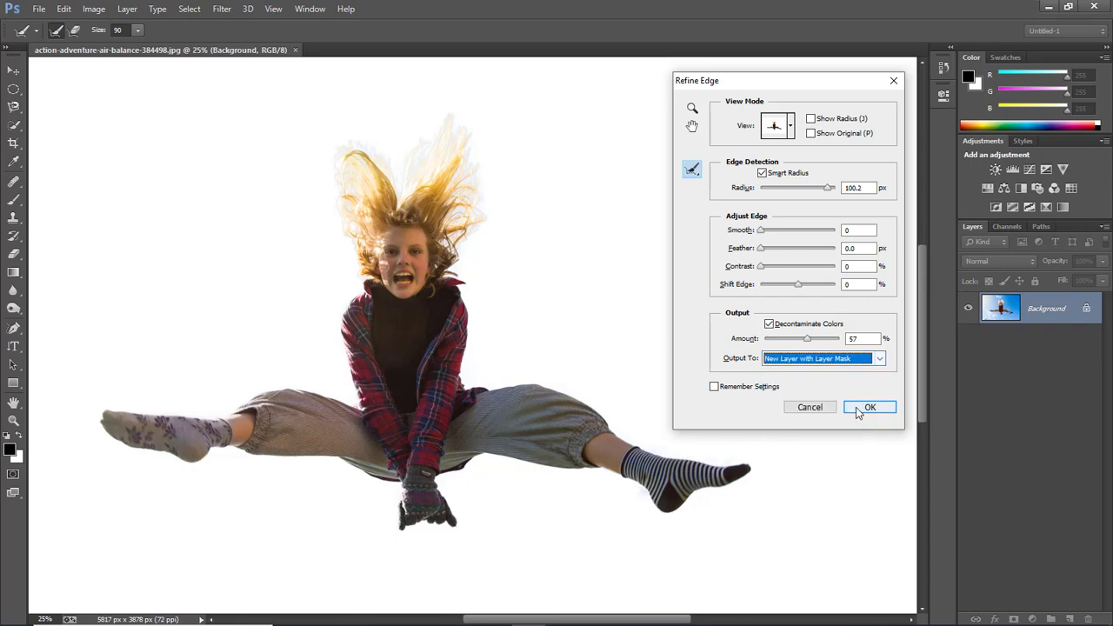
pyautogui.click(861, 408)
pyautogui.click(866, 409)
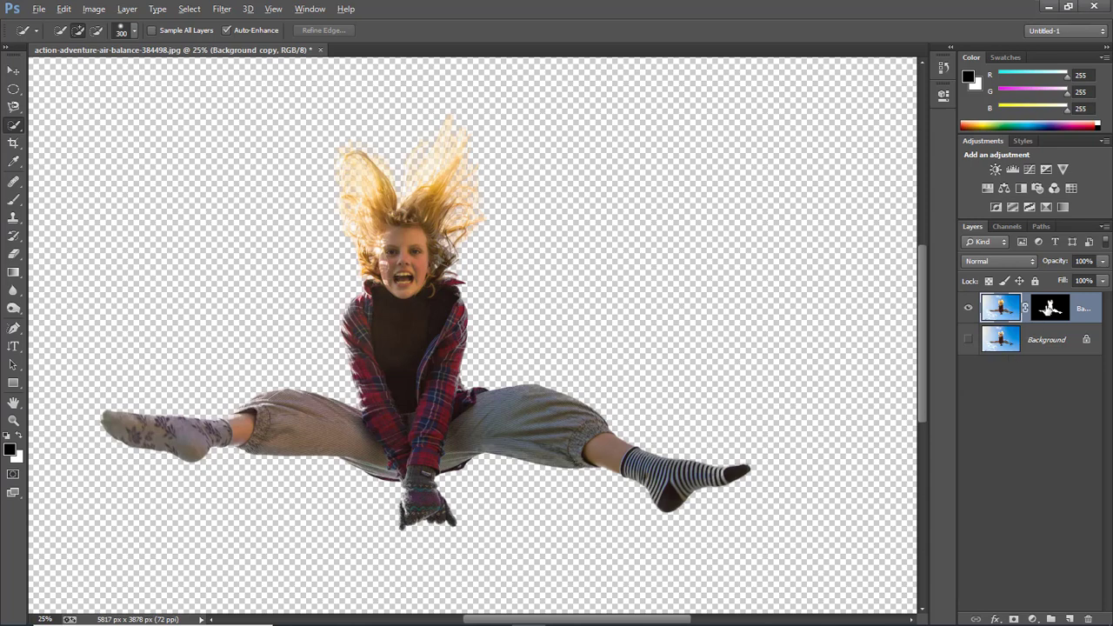
# - Show only the layer mask and paint its grey edge along the jacket sleeve white with a size 45 brush
pyautogui.keyDown('alt'); pyautogui.click(1050, 306); pyautogui.keyUp('alt')
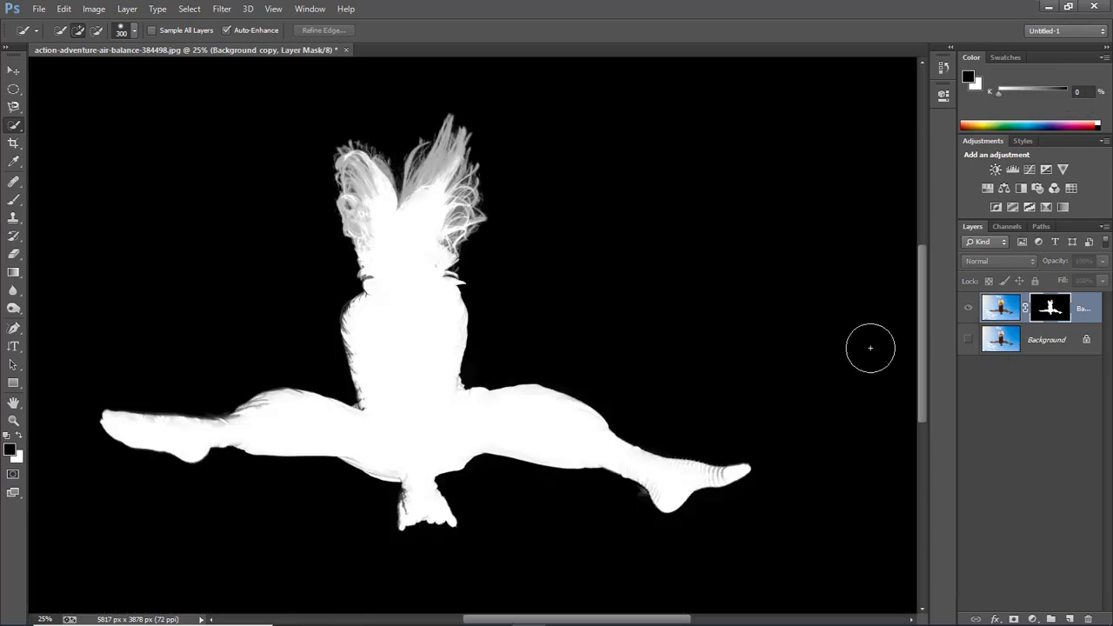
pyautogui.click(11, 205)
pyautogui.moveTo(11, 206); pyautogui.dragTo(60, 205)
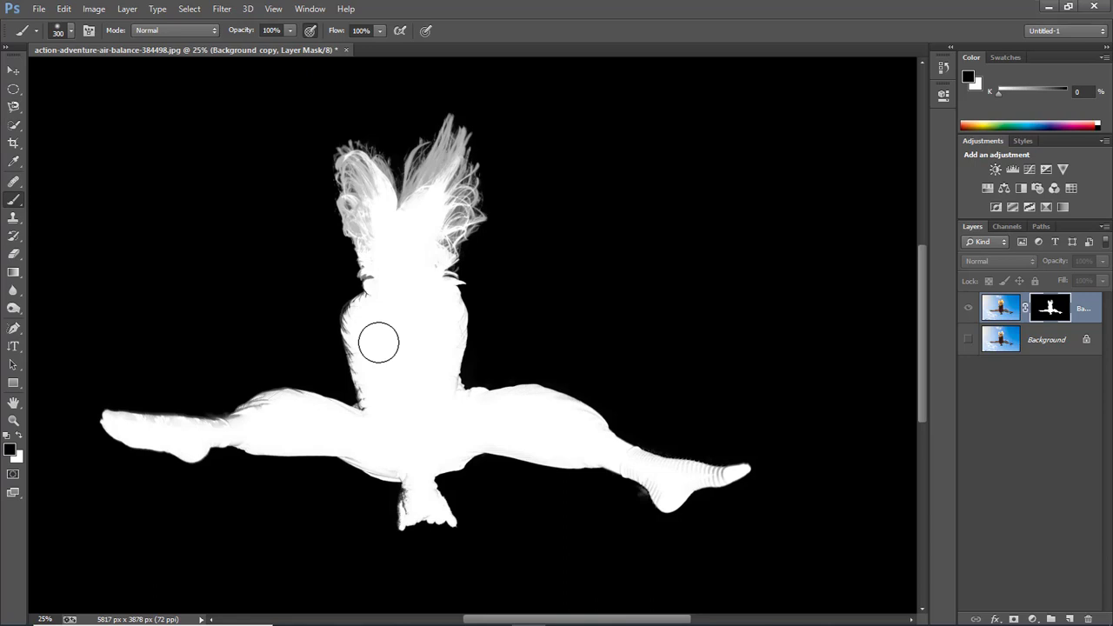
pyautogui.press('[')
pyautogui.press('[')
pyautogui.press('[')
pyautogui.press('[')
pyautogui.press('[')
pyautogui.press('[')
pyautogui.press('x')
pyautogui.hotkey('ctrl', 'space')
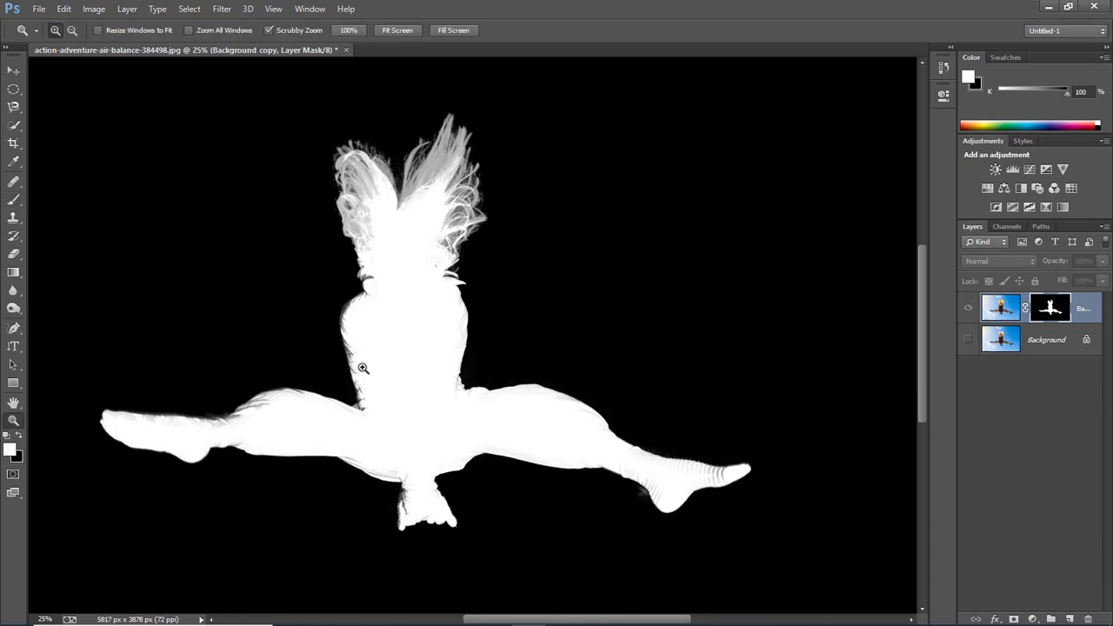
pyautogui.keyDown('ctrl'); pyautogui.click(367, 366); pyautogui.keyUp('ctrl')
pyautogui.moveTo(335, 295)
pyautogui.mouseDown()
pyautogui.moveTo(328, 343)
pyautogui.moveTo(351, 425)
pyautogui.moveTo(331, 300)
pyautogui.mouseUp()
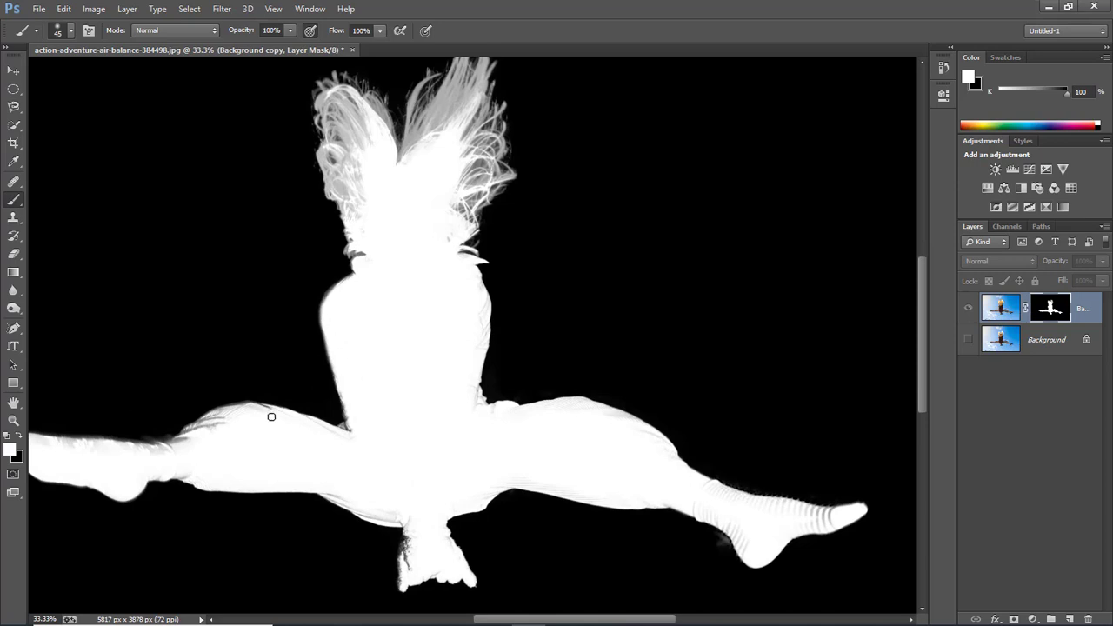
# - Paint the mask's grey patches around the legs, sock and gloves white, and return to the normal image view
pyautogui.moveTo(267, 409)
pyautogui.mouseDown()
pyautogui.moveTo(230, 409)
pyautogui.moveTo(165, 447)
pyautogui.mouseUp()
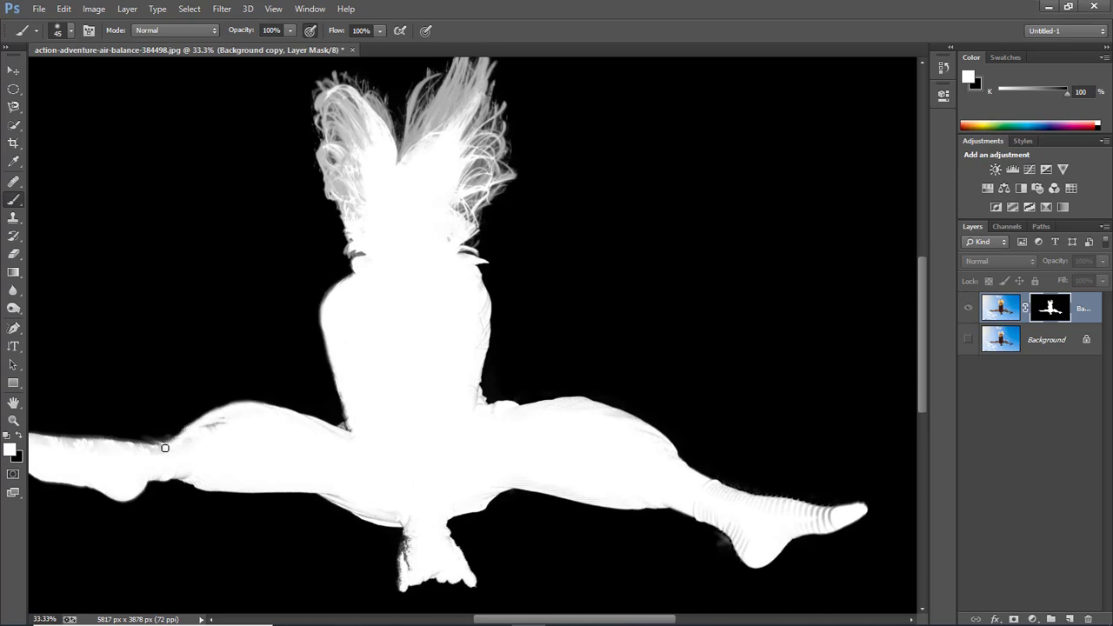
pyautogui.hscroll(-1, 242, 435)
pyautogui.moveTo(360, 489)
pyautogui.mouseDown()
pyautogui.moveTo(449, 520)
pyautogui.moveTo(399, 514)
pyautogui.moveTo(451, 533)
pyautogui.moveTo(445, 568)
pyautogui.moveTo(441, 517)
pyautogui.moveTo(438, 586)
pyautogui.moveTo(439, 541)
pyautogui.moveTo(502, 509)
pyautogui.moveTo(494, 556)
pyautogui.mouseUp()
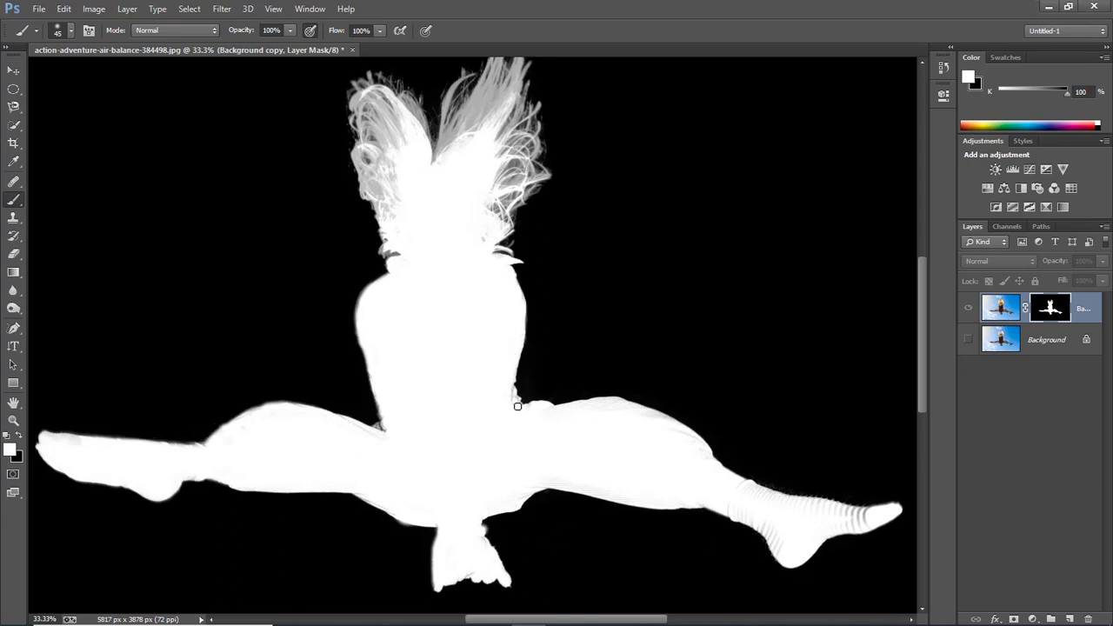
pyautogui.click(1000, 306)
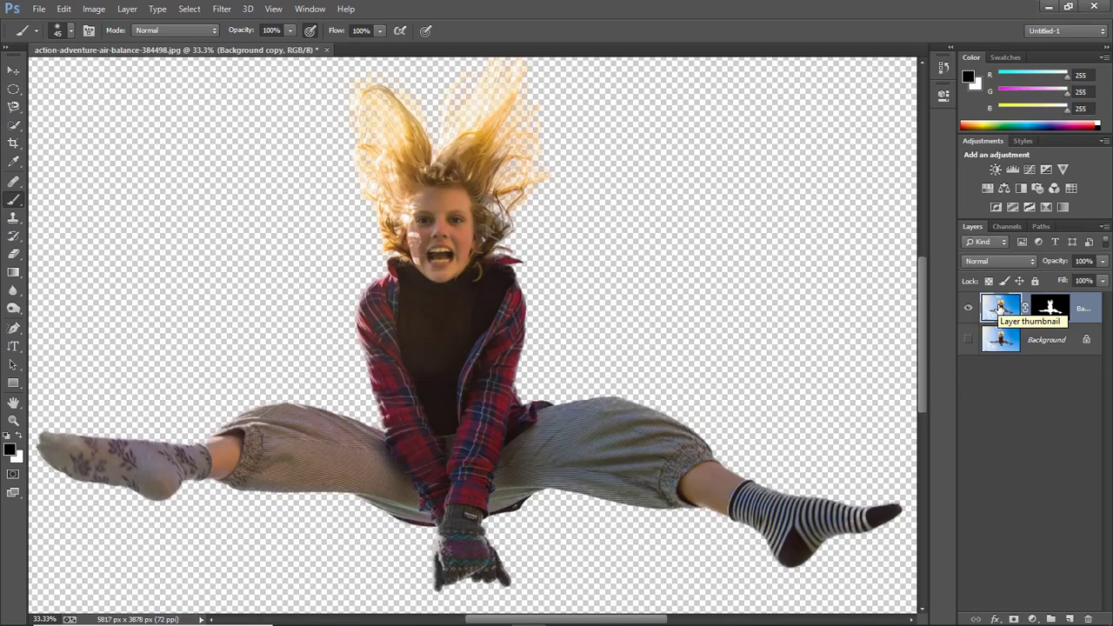
# - Open the Hot Air Baloons.jpg image from the Desktop
pyautogui.click(39, 8)
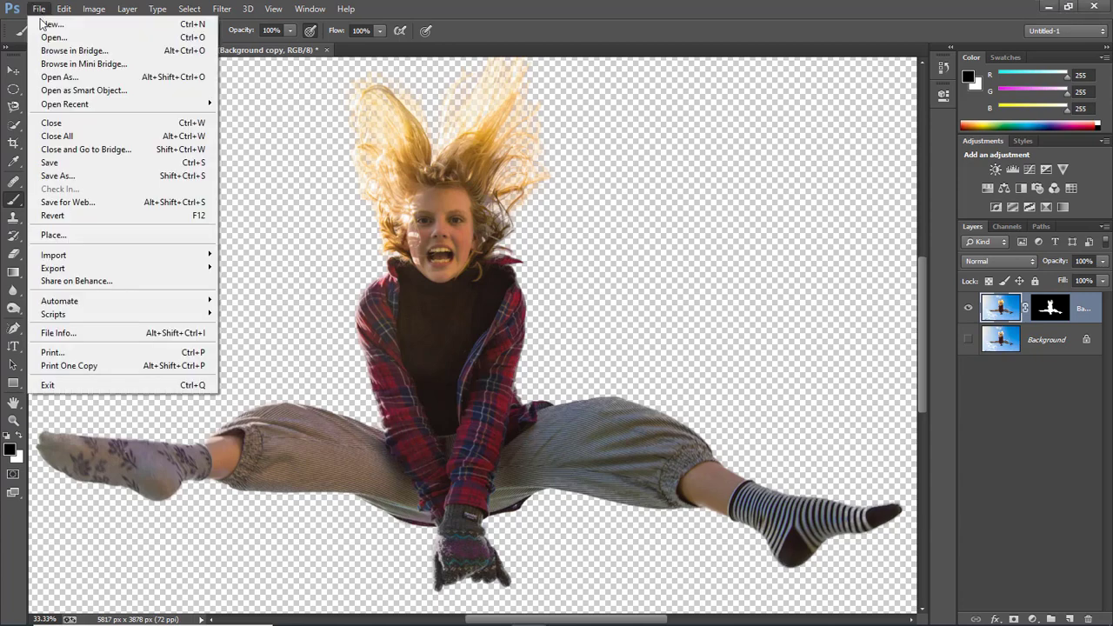
pyautogui.press('Escape')
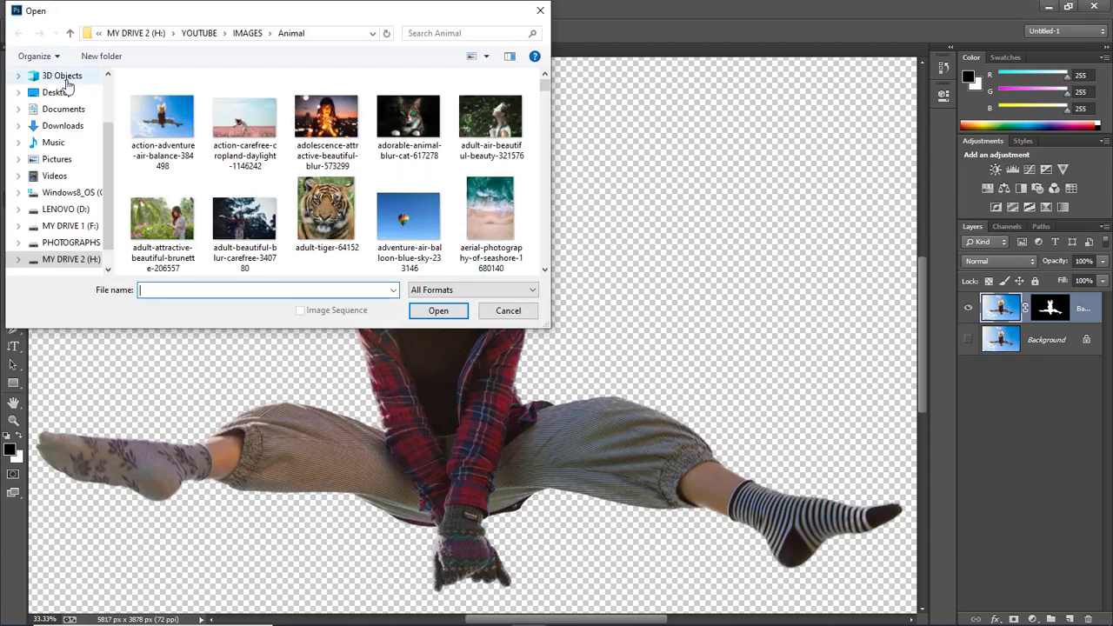
pyautogui.click(63, 94)
pyautogui.click(165, 118)
pyautogui.click(438, 310)
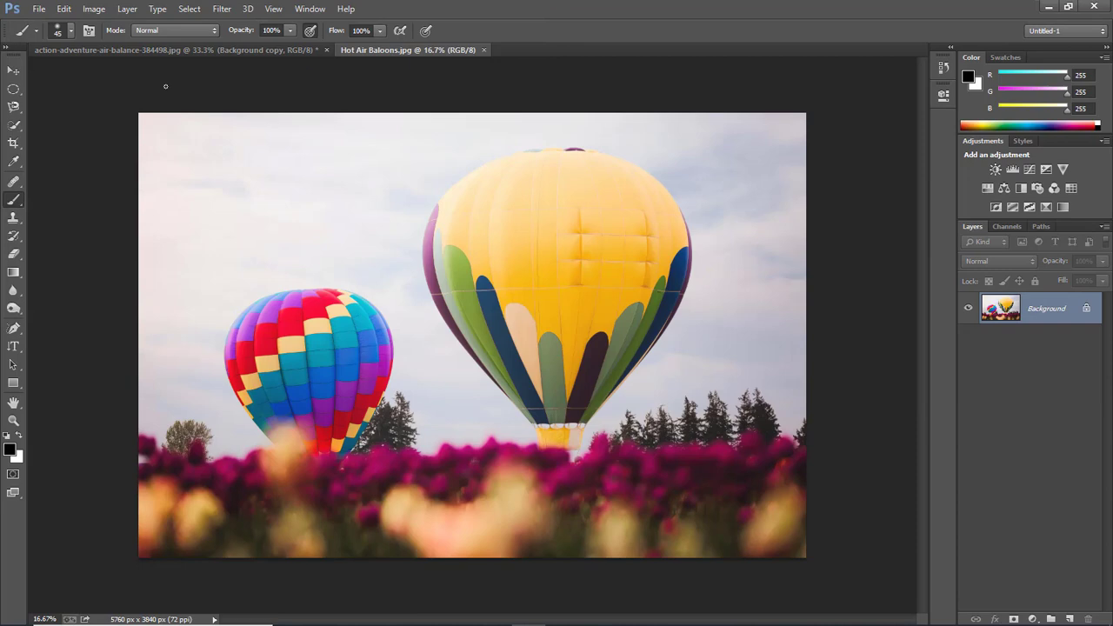
# - Move the masked woman into the hot air balloon image, scale her down and place her just above the small multicoloured balloon
pyautogui.click(139, 49)
pyautogui.press('v')
pyautogui.moveTo(298, 293); pyautogui.dragTo(457, 318)
pyautogui.click(164, 30)
pyautogui.moveTo(796, 82); pyautogui.dragTo(504, 278)
pyautogui.moveTo(342, 413); pyautogui.dragTo(330, 247)
pyautogui.press('Return')
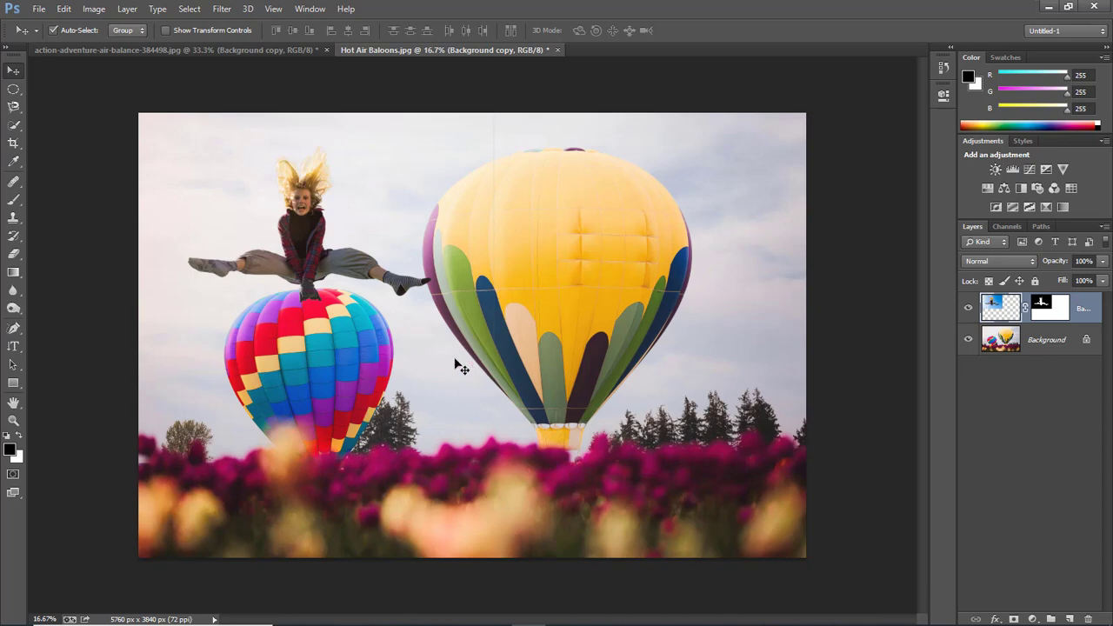
# - Fit the composite to the screen and zoom in to 25% to examine the woman and both balloons
pyautogui.doubleClick(14, 405)
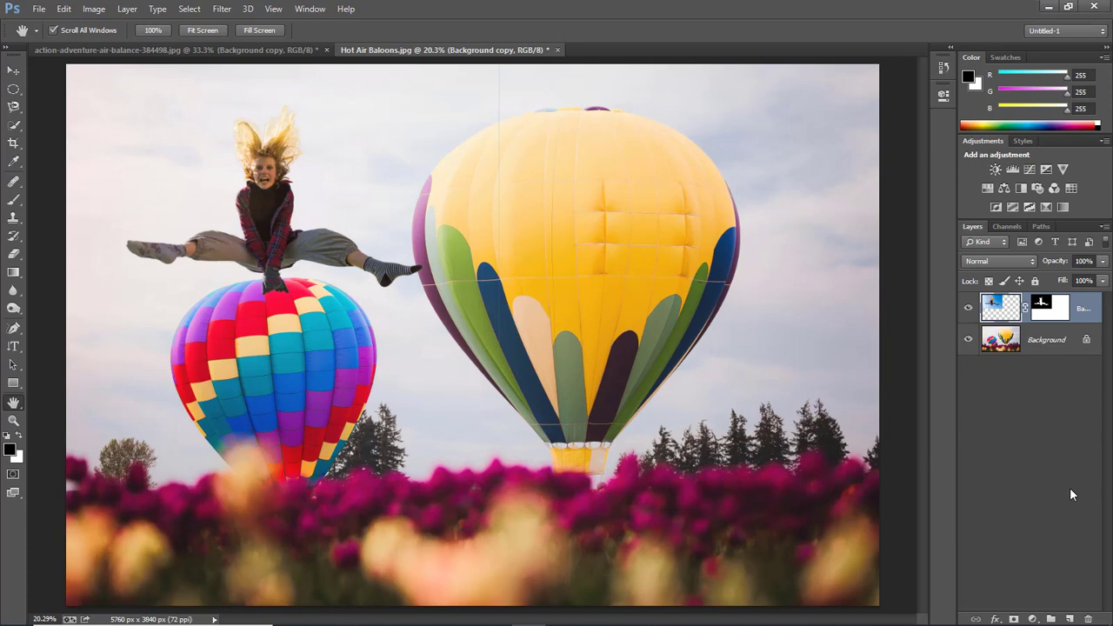
pyautogui.press('z')
pyautogui.click(558, 388)
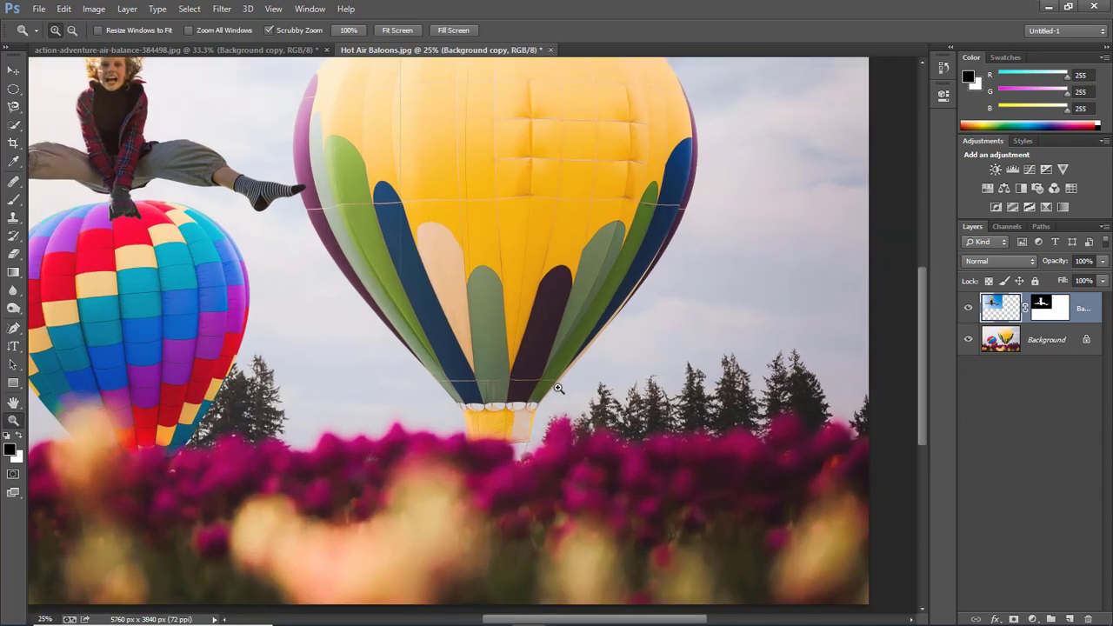
pyautogui.moveTo(685, 621); pyautogui.dragTo(658, 621)
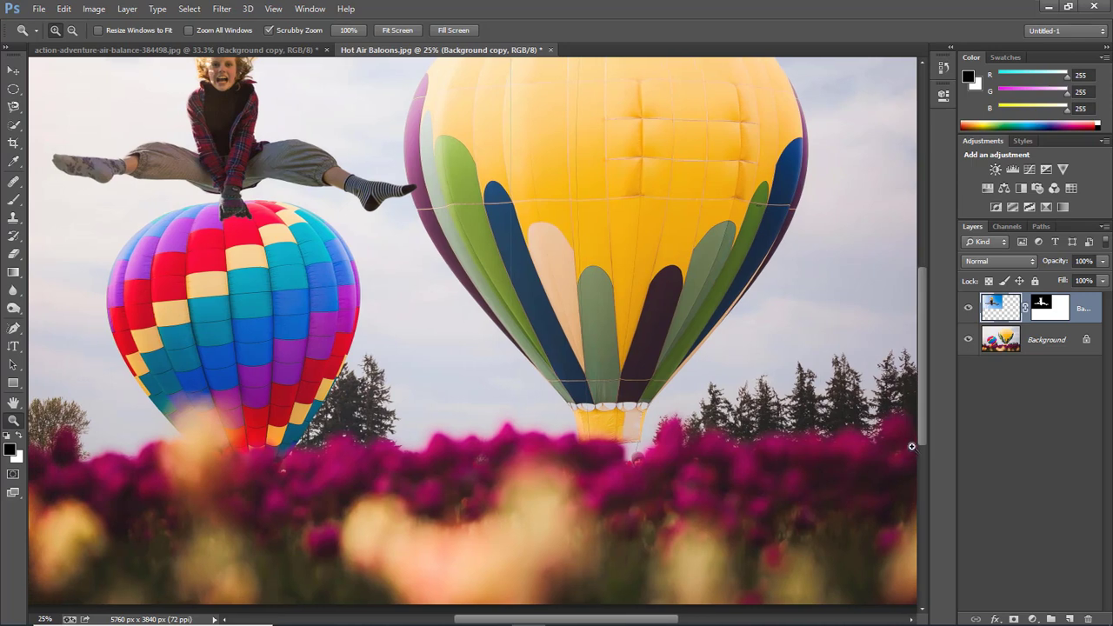
pyautogui.moveTo(925, 414); pyautogui.dragTo(922, 375)
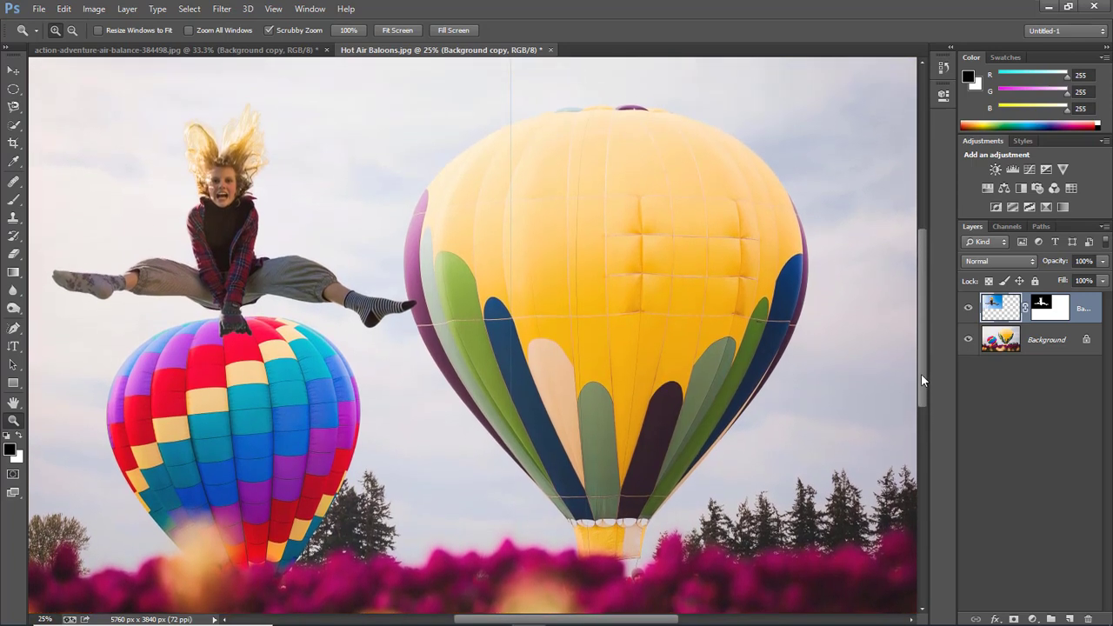